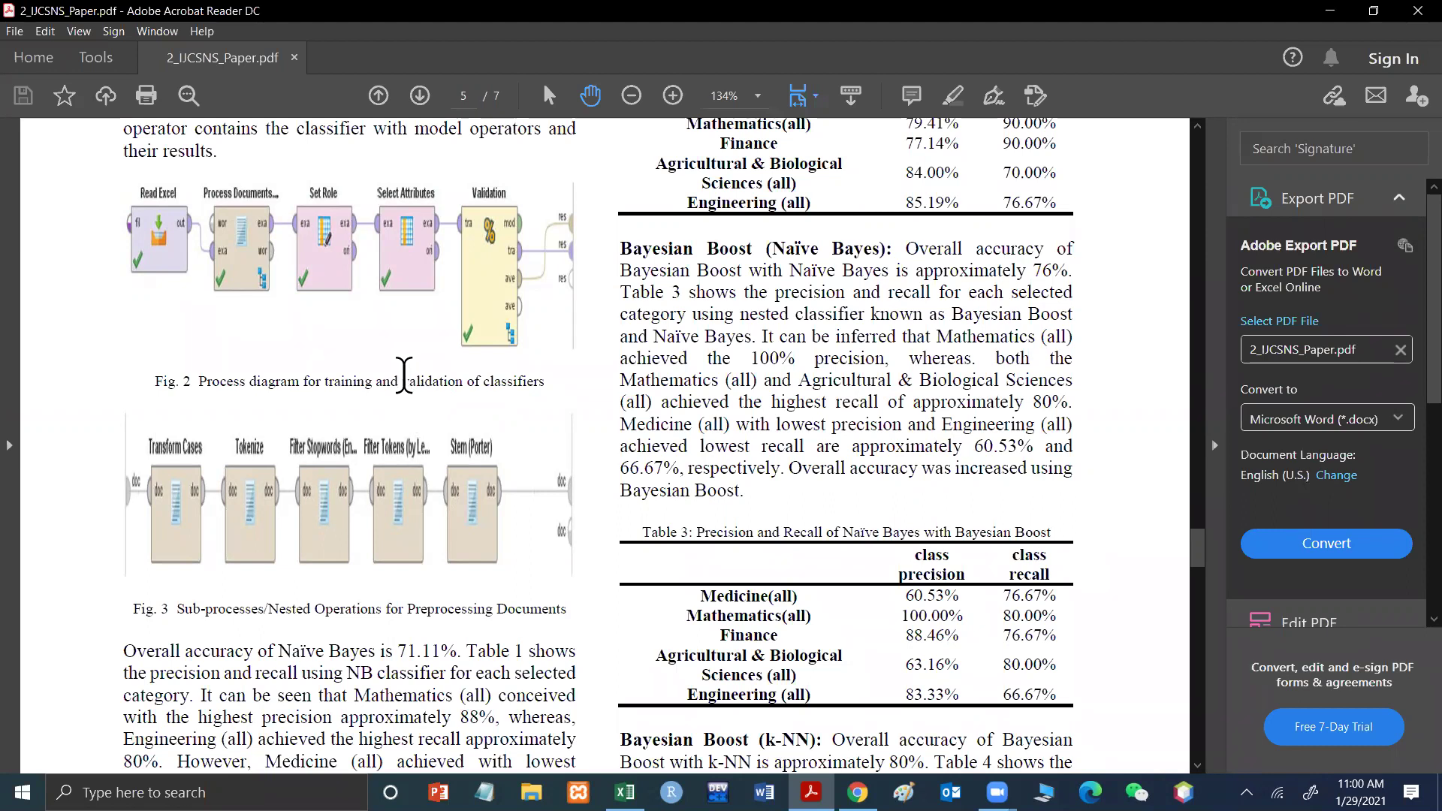
Examine the training and validation process diagram in Fig. 2 and the document preprocessing operators in Fig. 3 of the paper.
left_click_drag(401, 380, 469, 383)
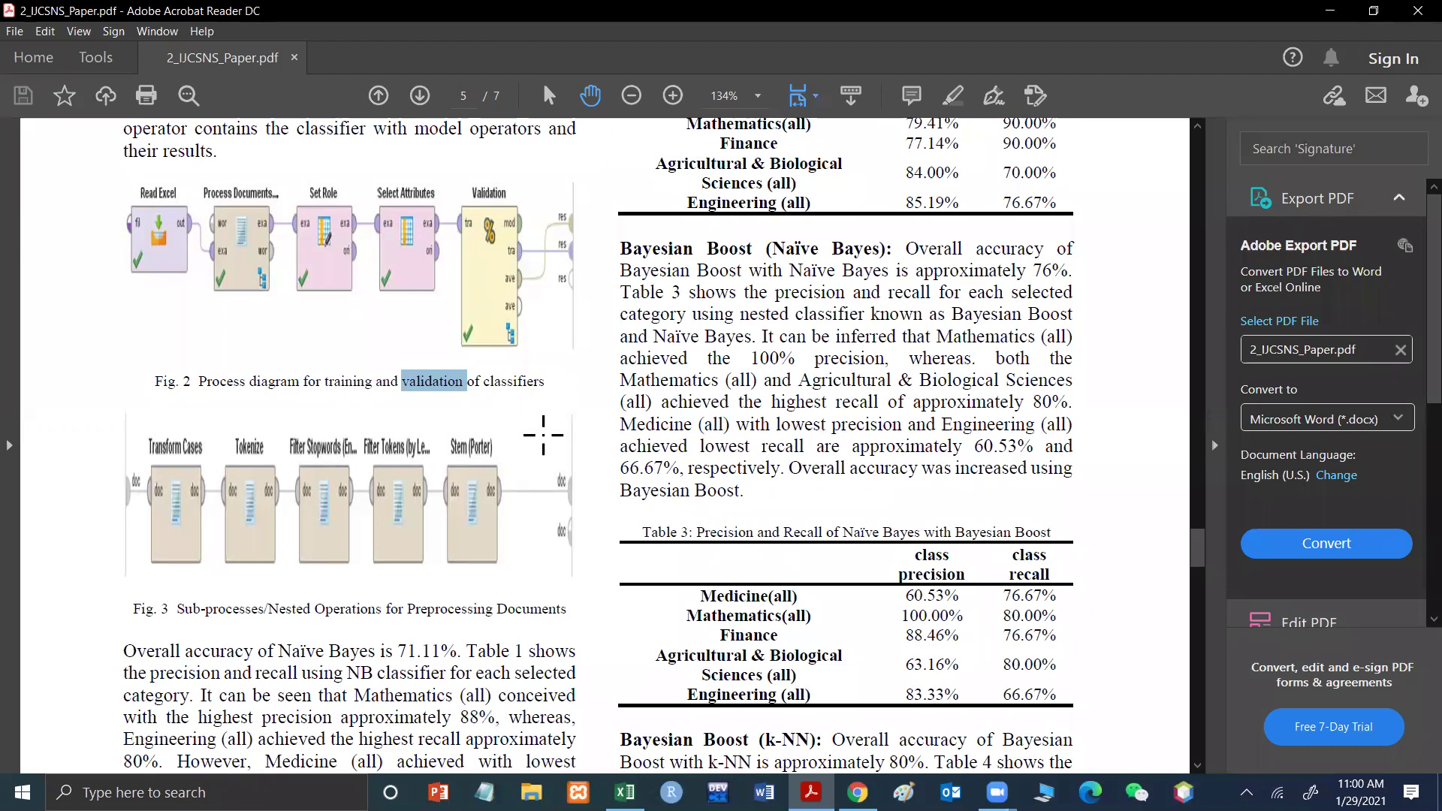
left_click(460, 539)
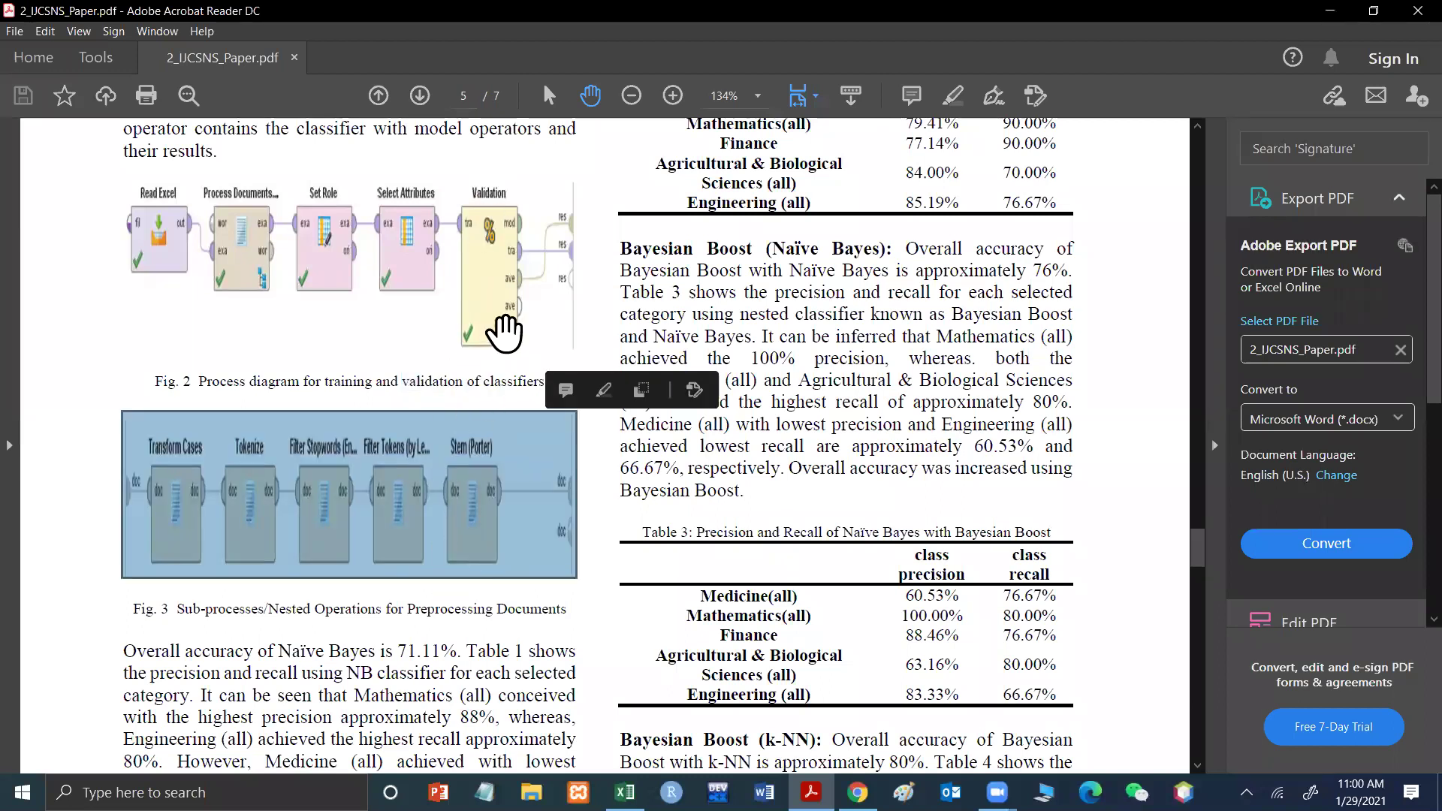
left_click(597, 305)
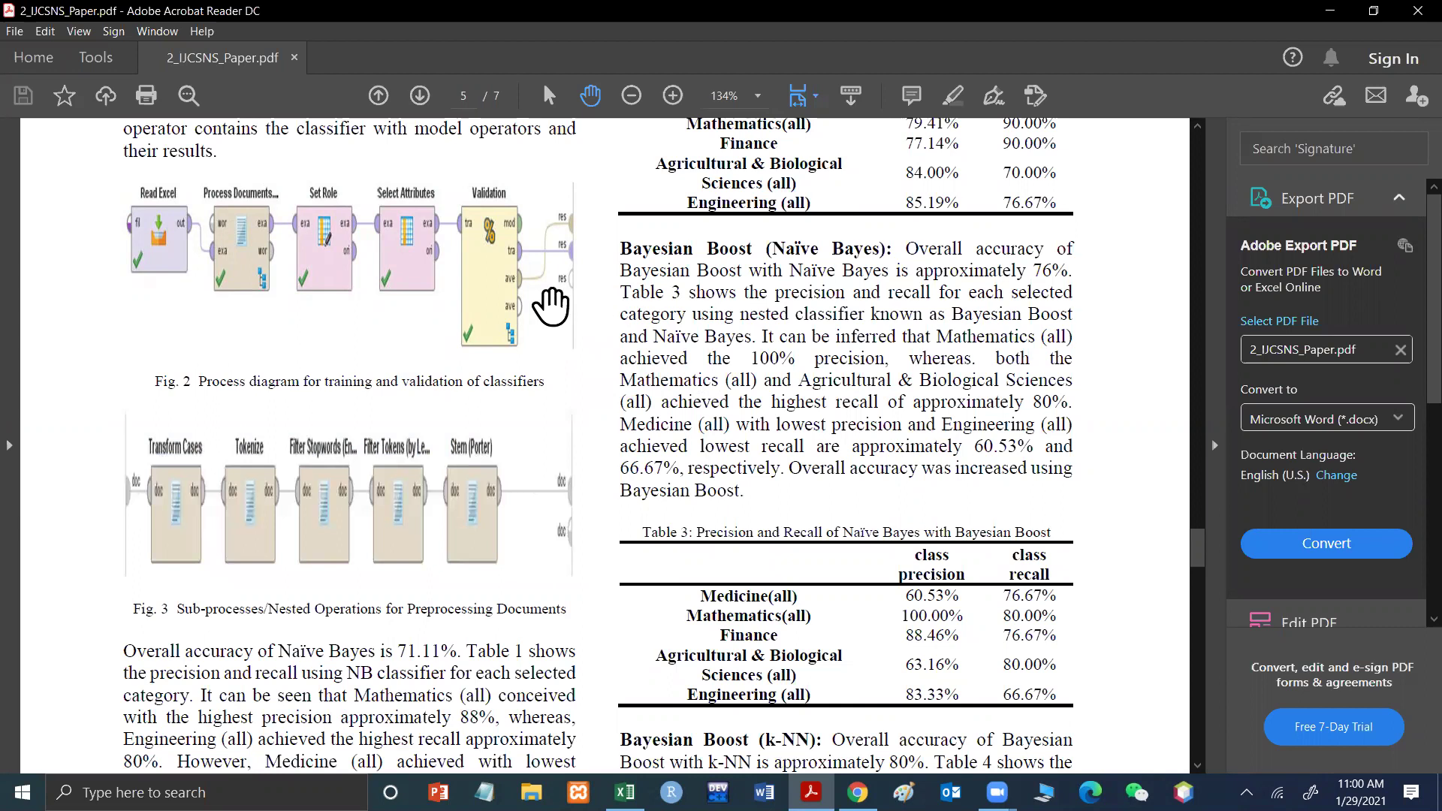
left_click(489, 290)
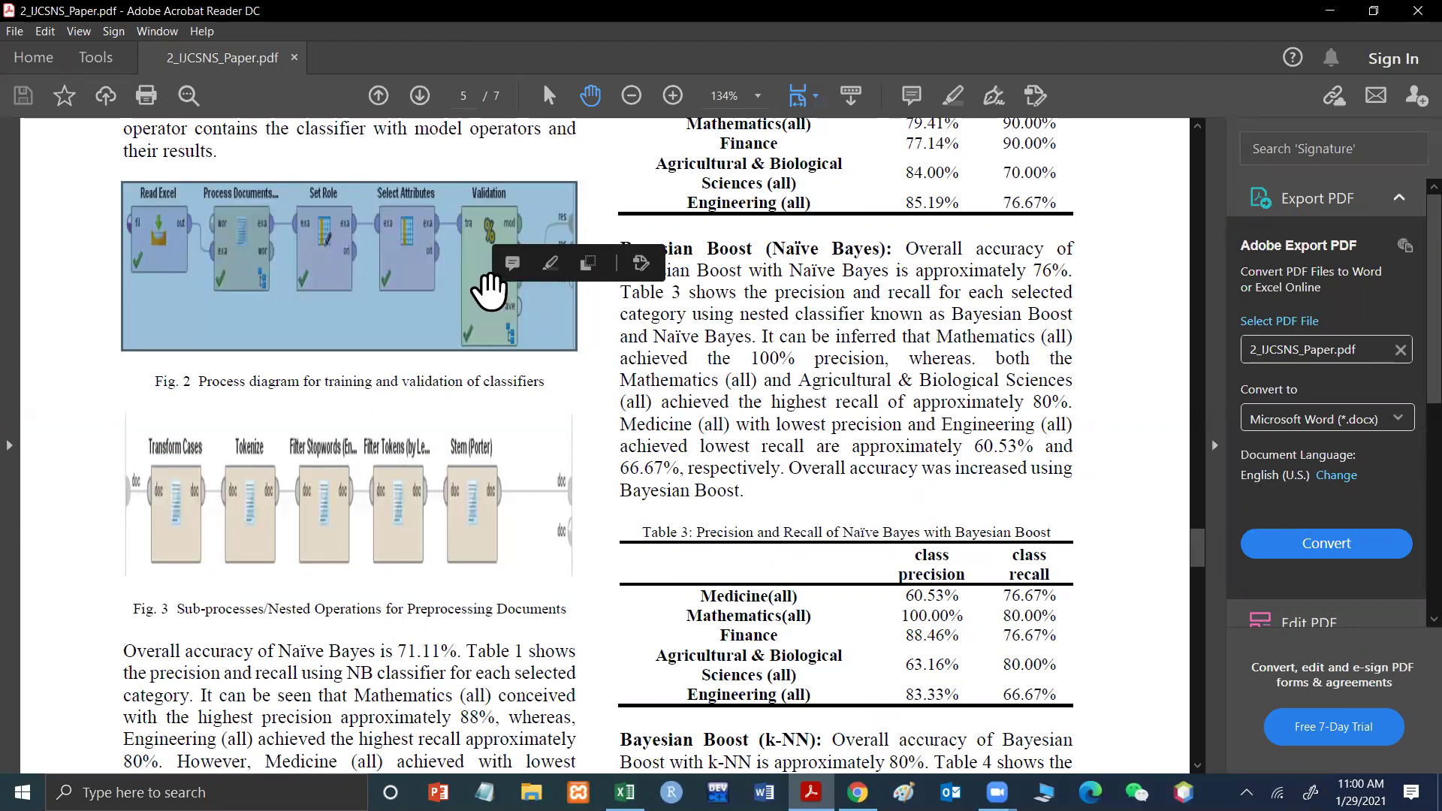
left_click(490, 295)
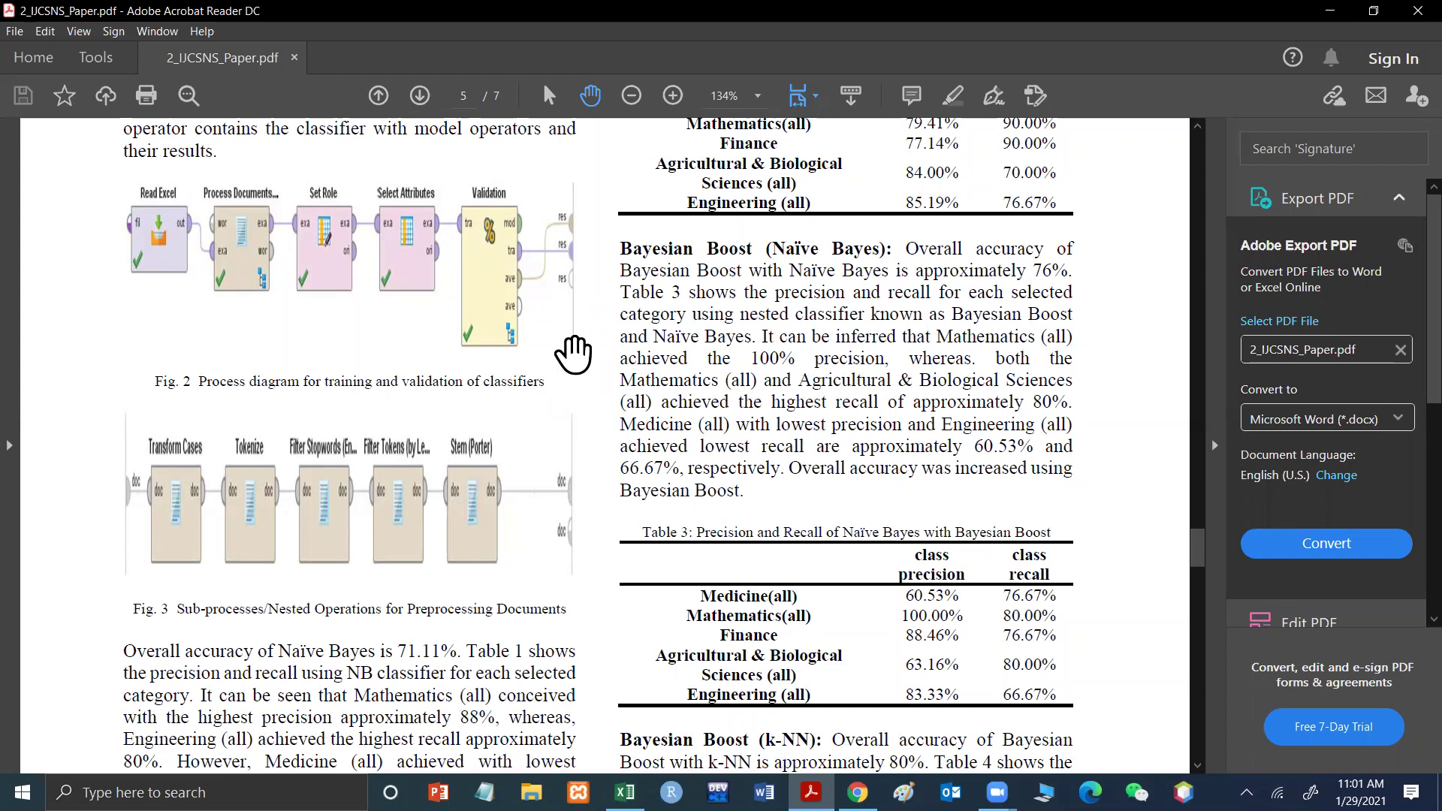
left_click(487, 284)
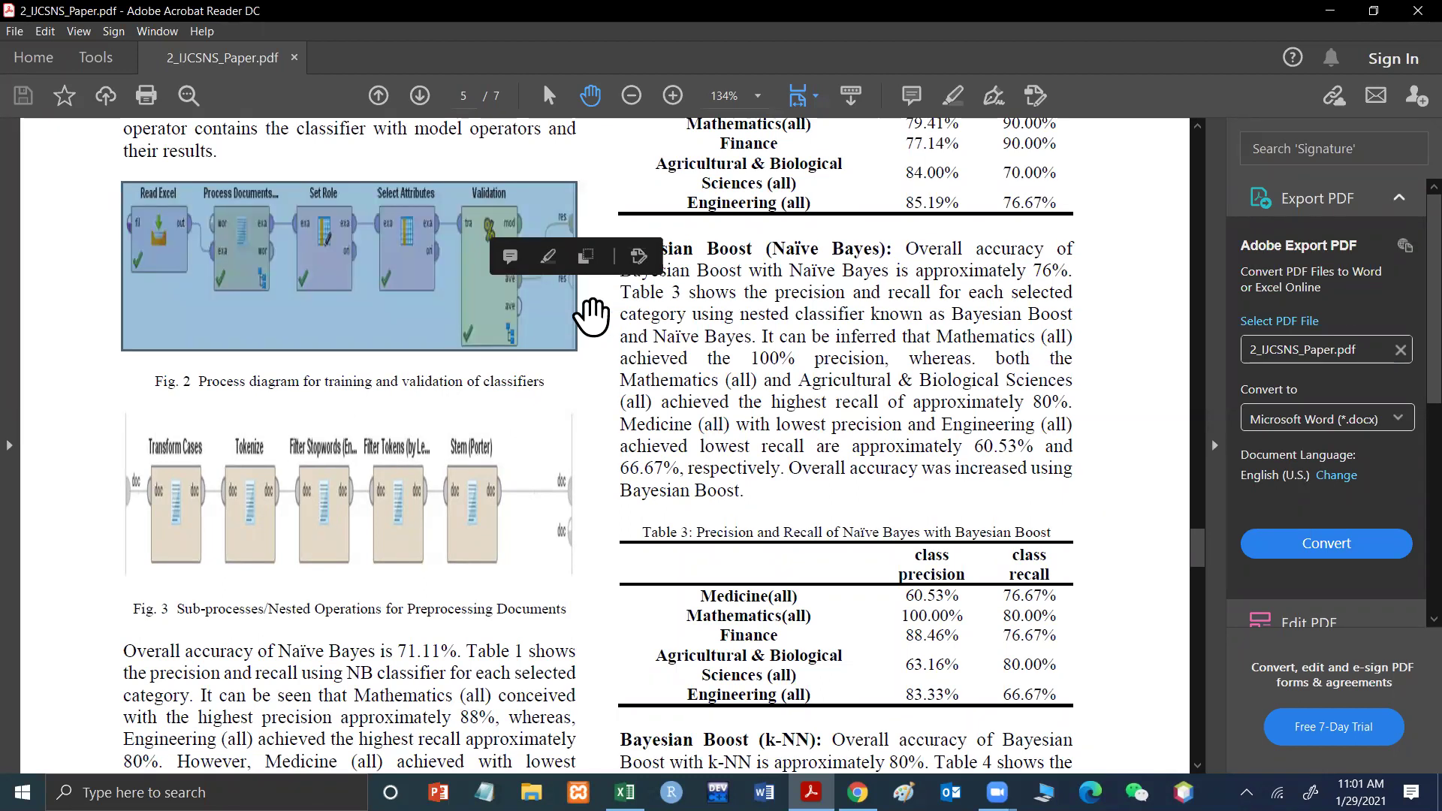
left_click(536, 328)
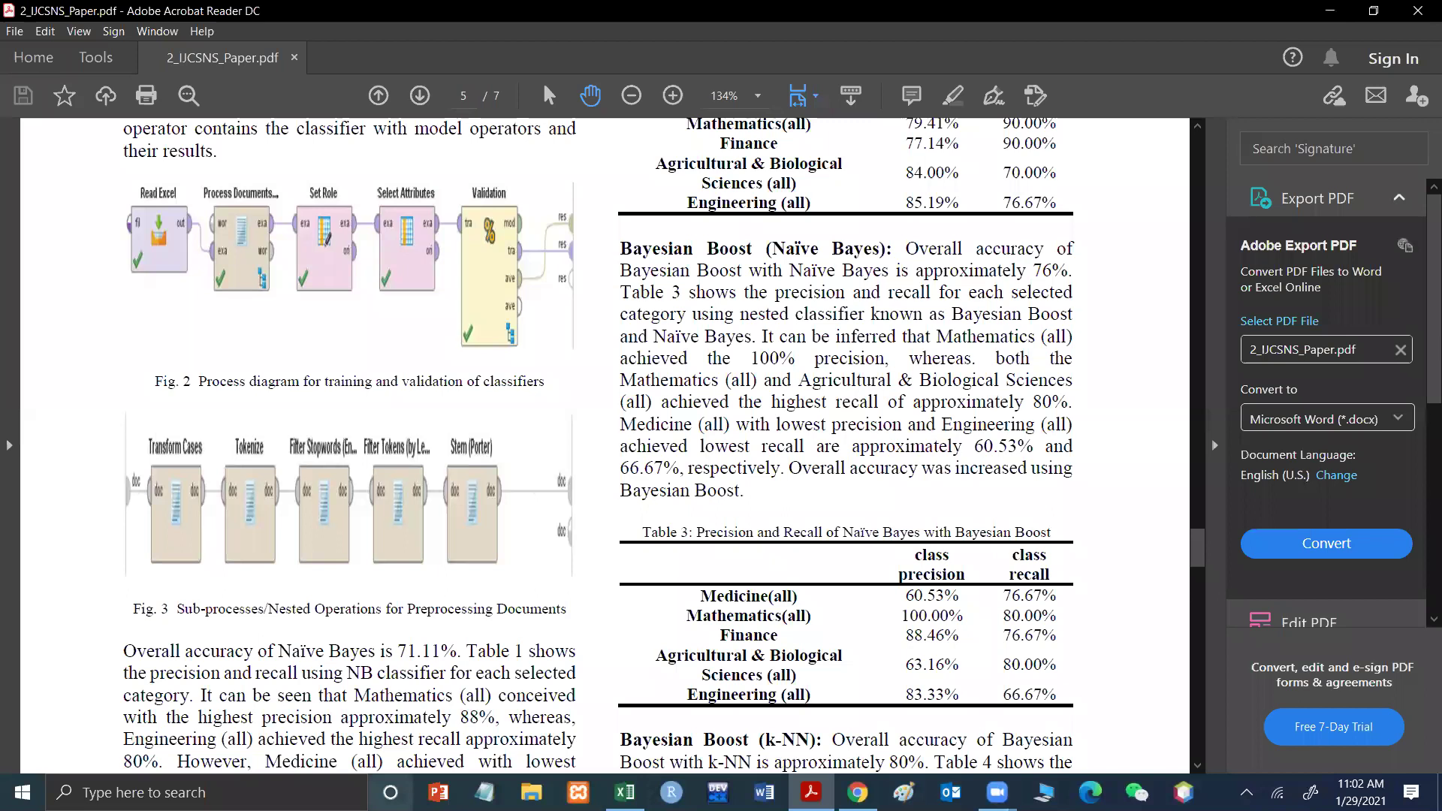
Switch to RapidMiner by searching for it on the computer, and create a new process.
left_click(203, 793)
type("rap")
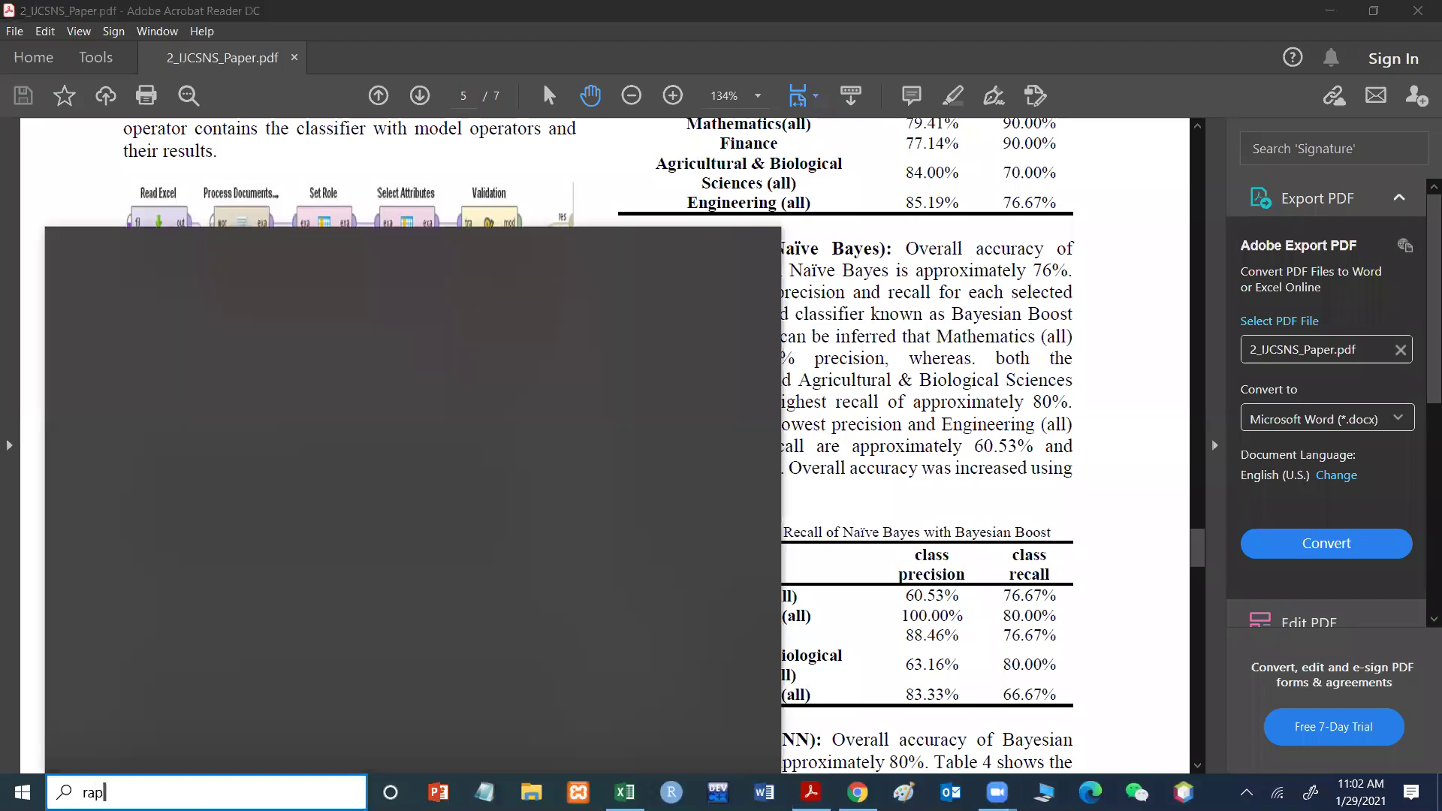
type("i")
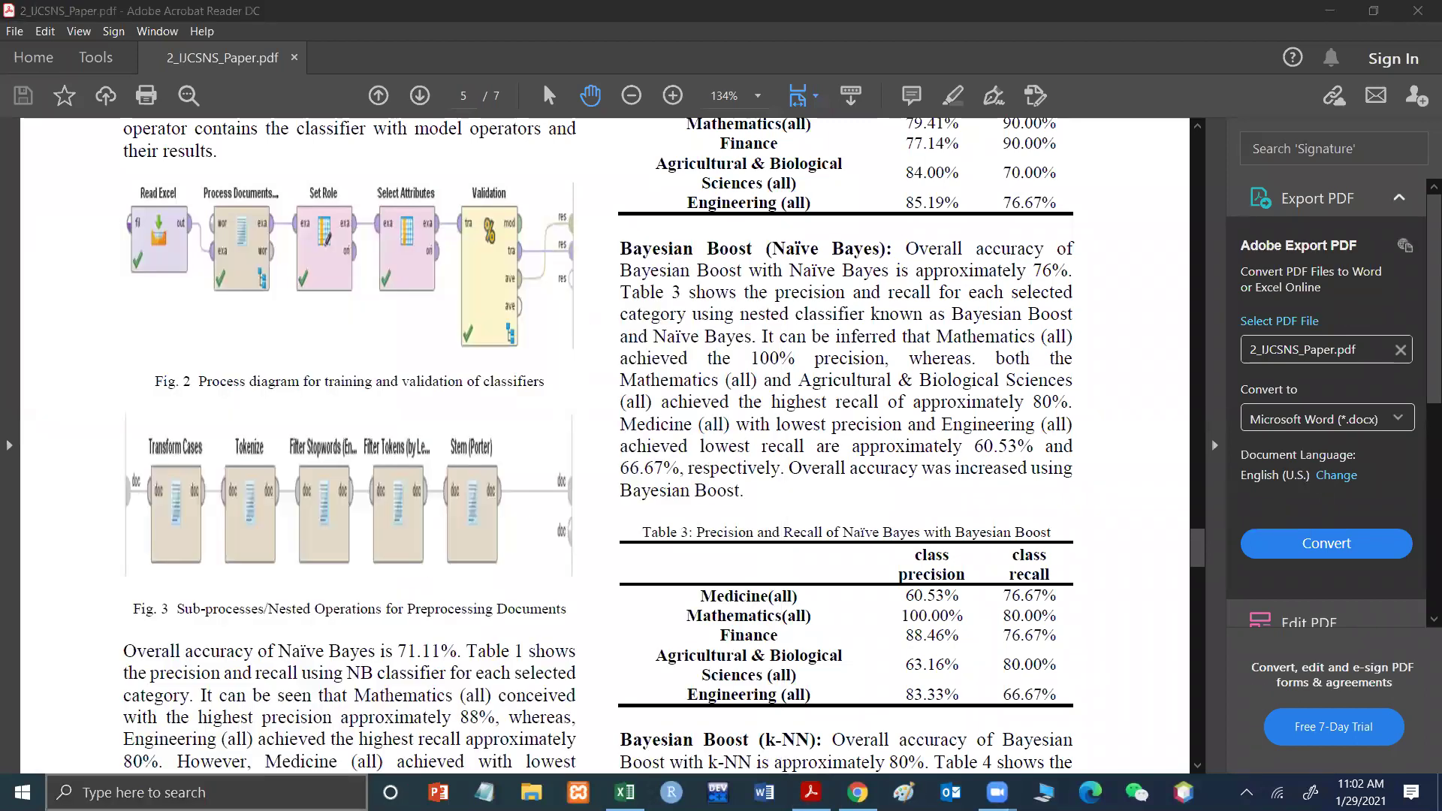
key("Escape")
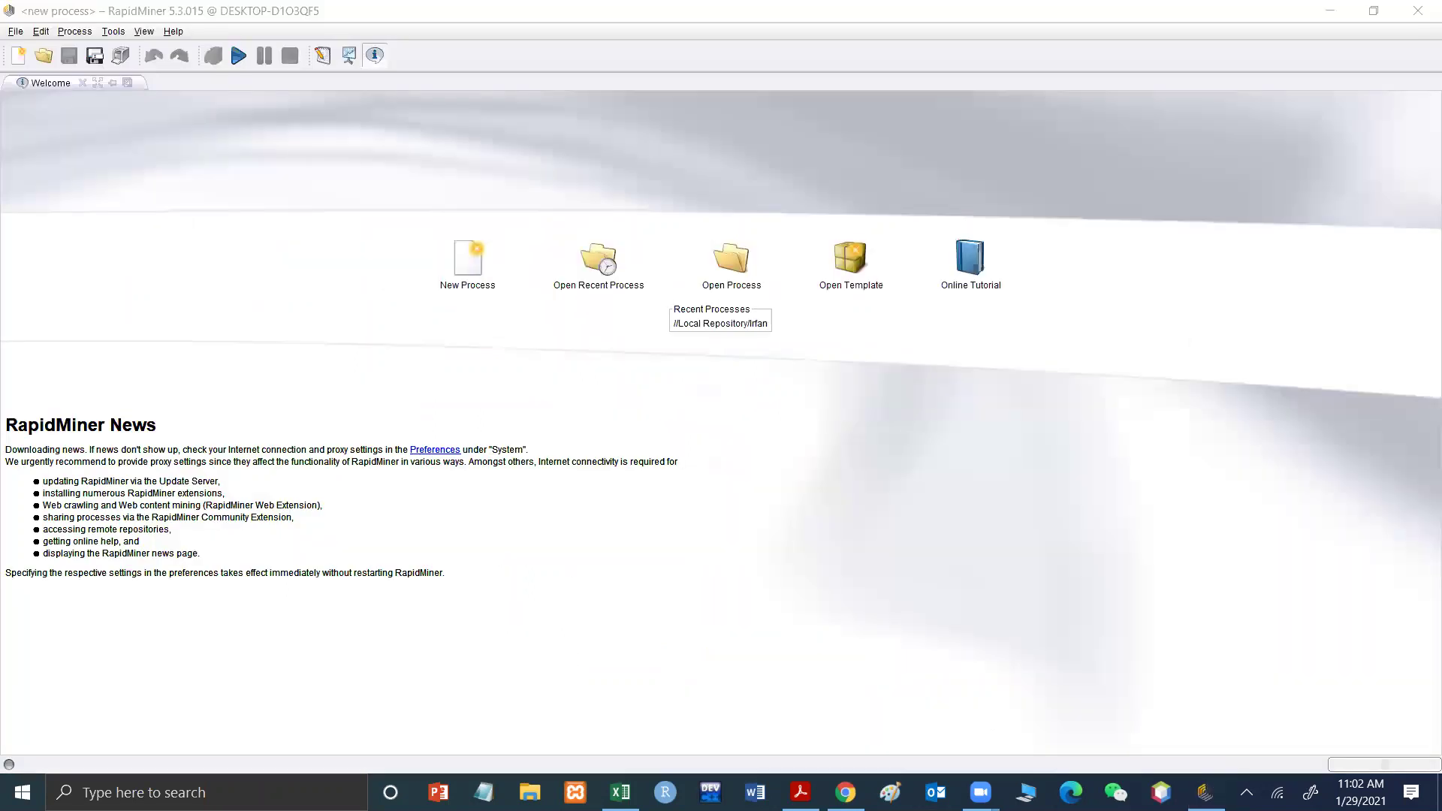
left_click(496, 242)
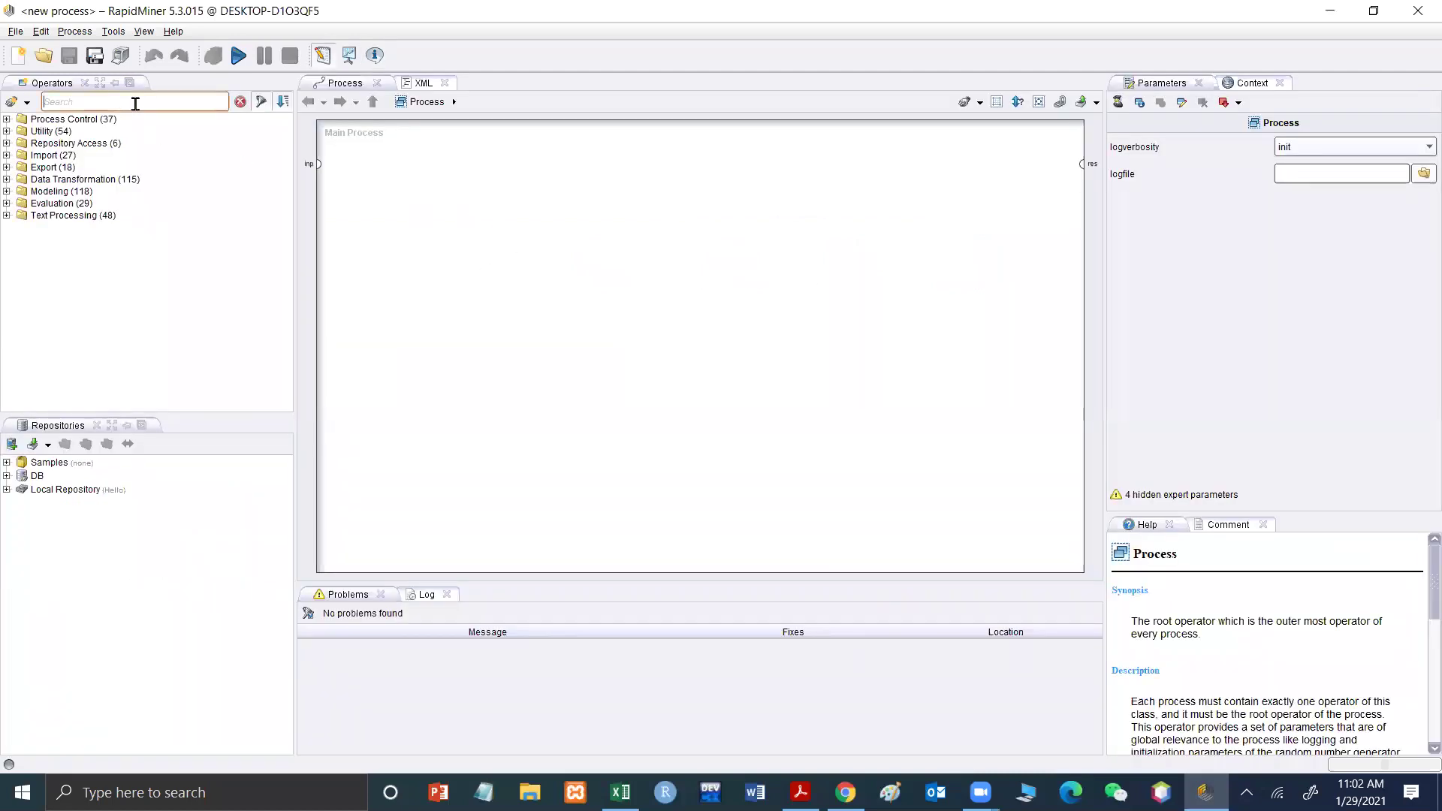
Add a Read Excel operator to the main process and read its help description.
type("read")
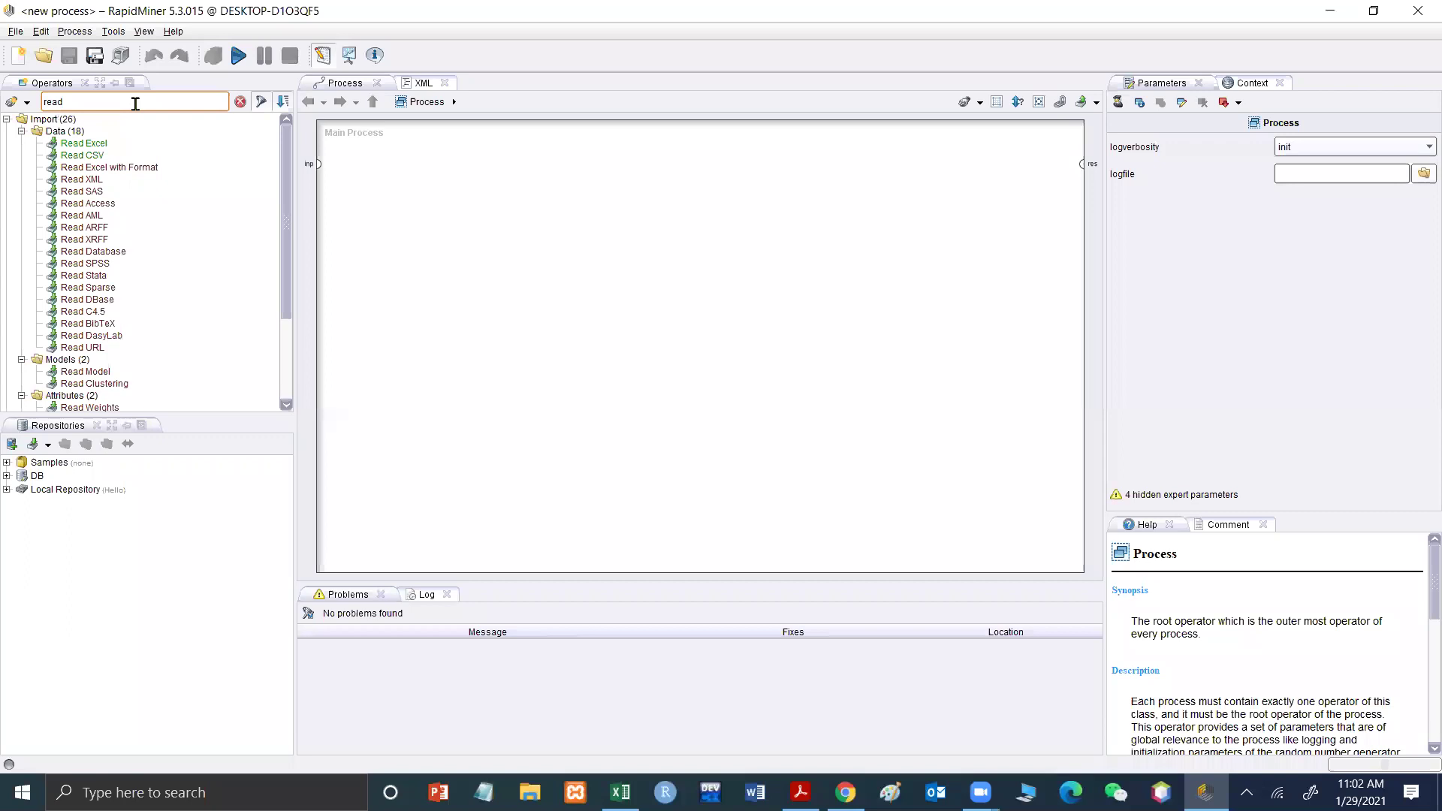
left_click_drag(89, 145, 437, 239)
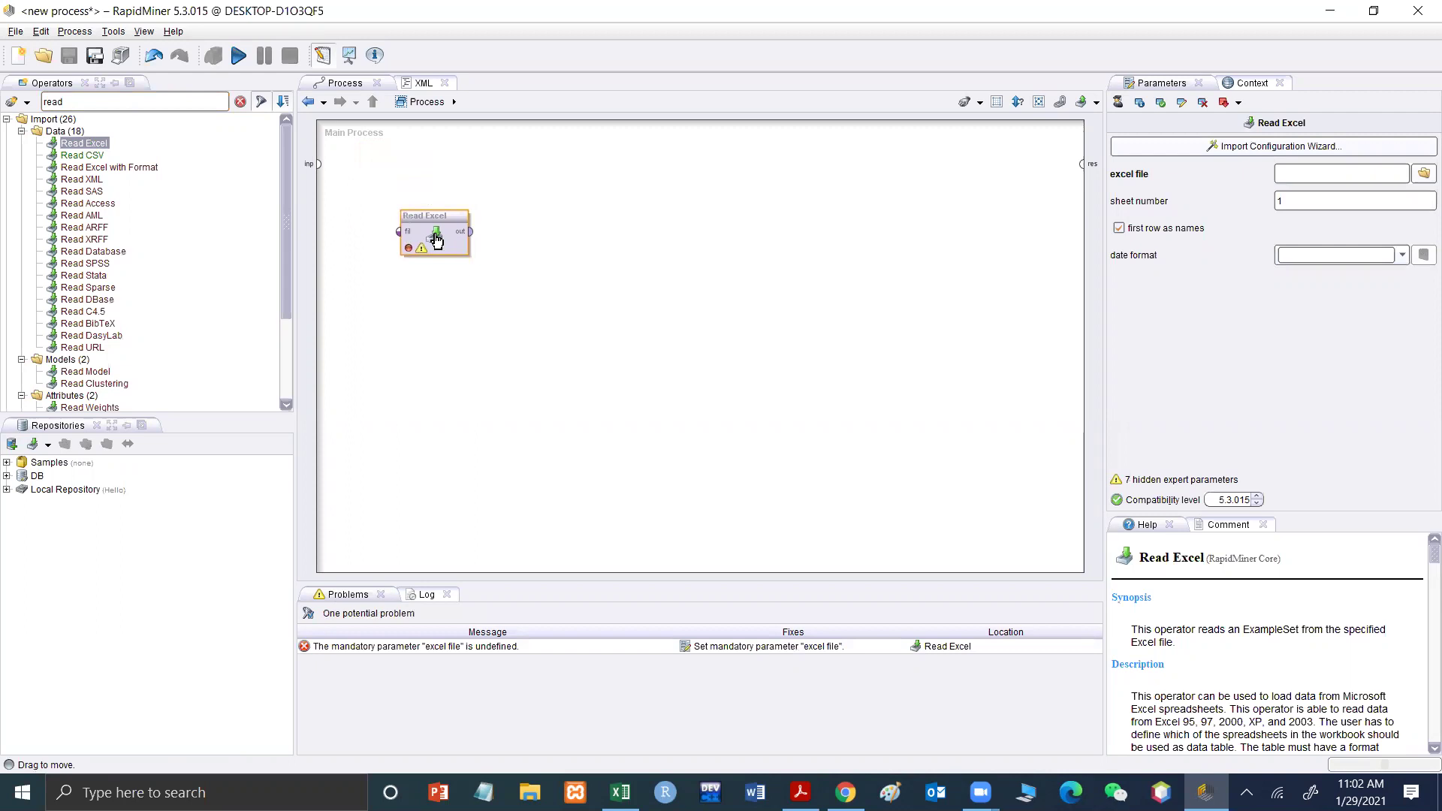
left_click(473, 233)
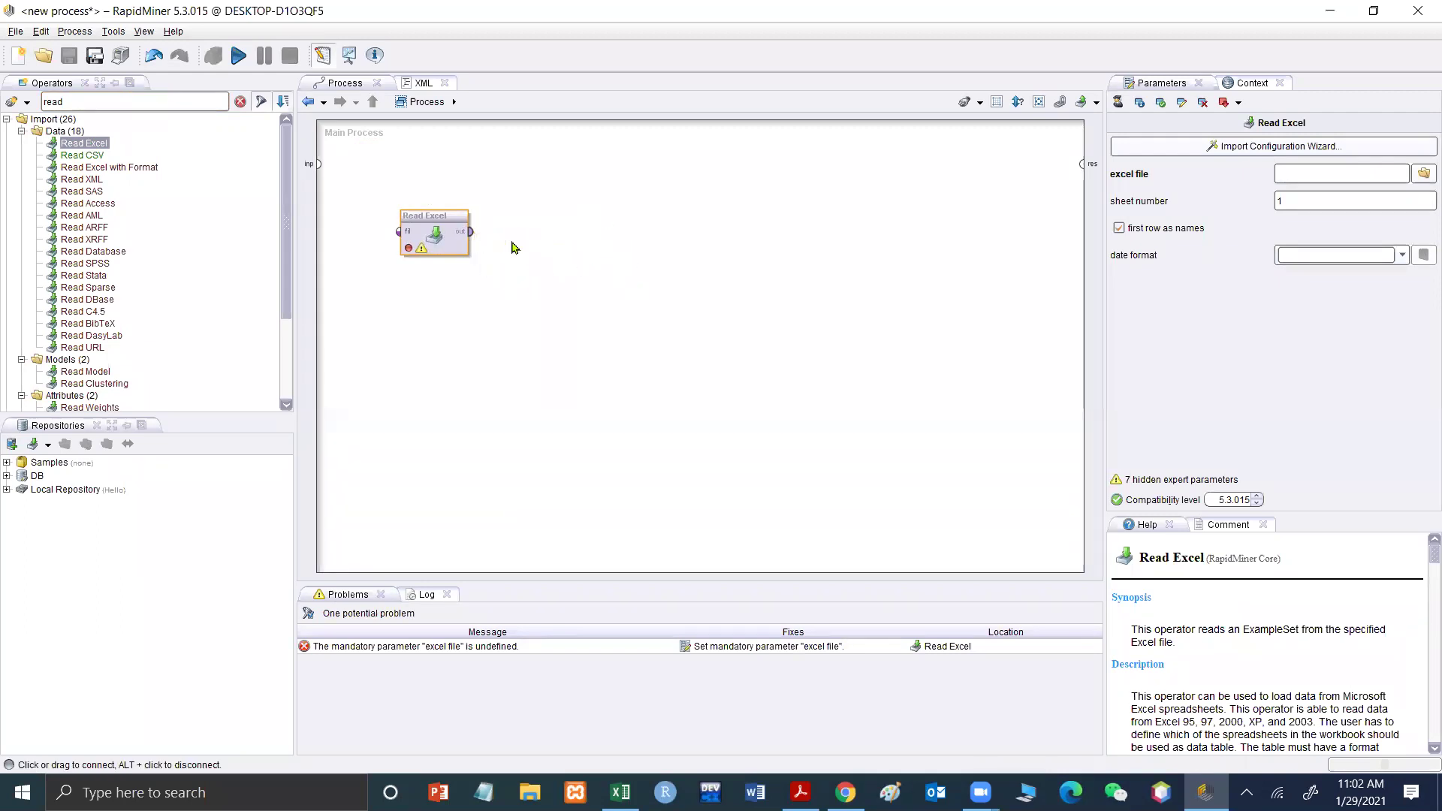
left_click(552, 269)
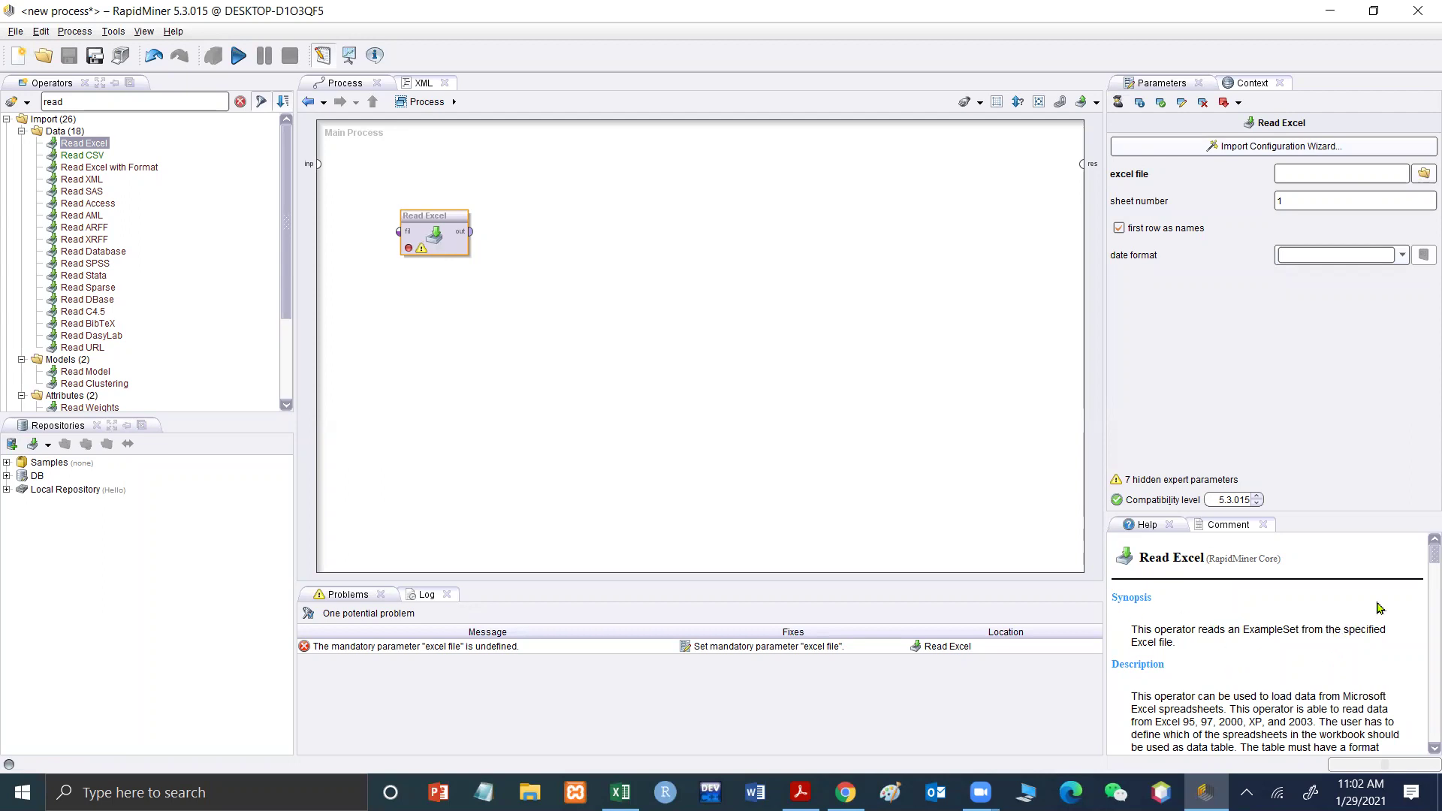
mouse_move(1430, 556)
left_mouse_down()
mouse_move(1420, 598)
mouse_move(1421, 561)
mouse_move(1421, 576)
left_mouse_up()
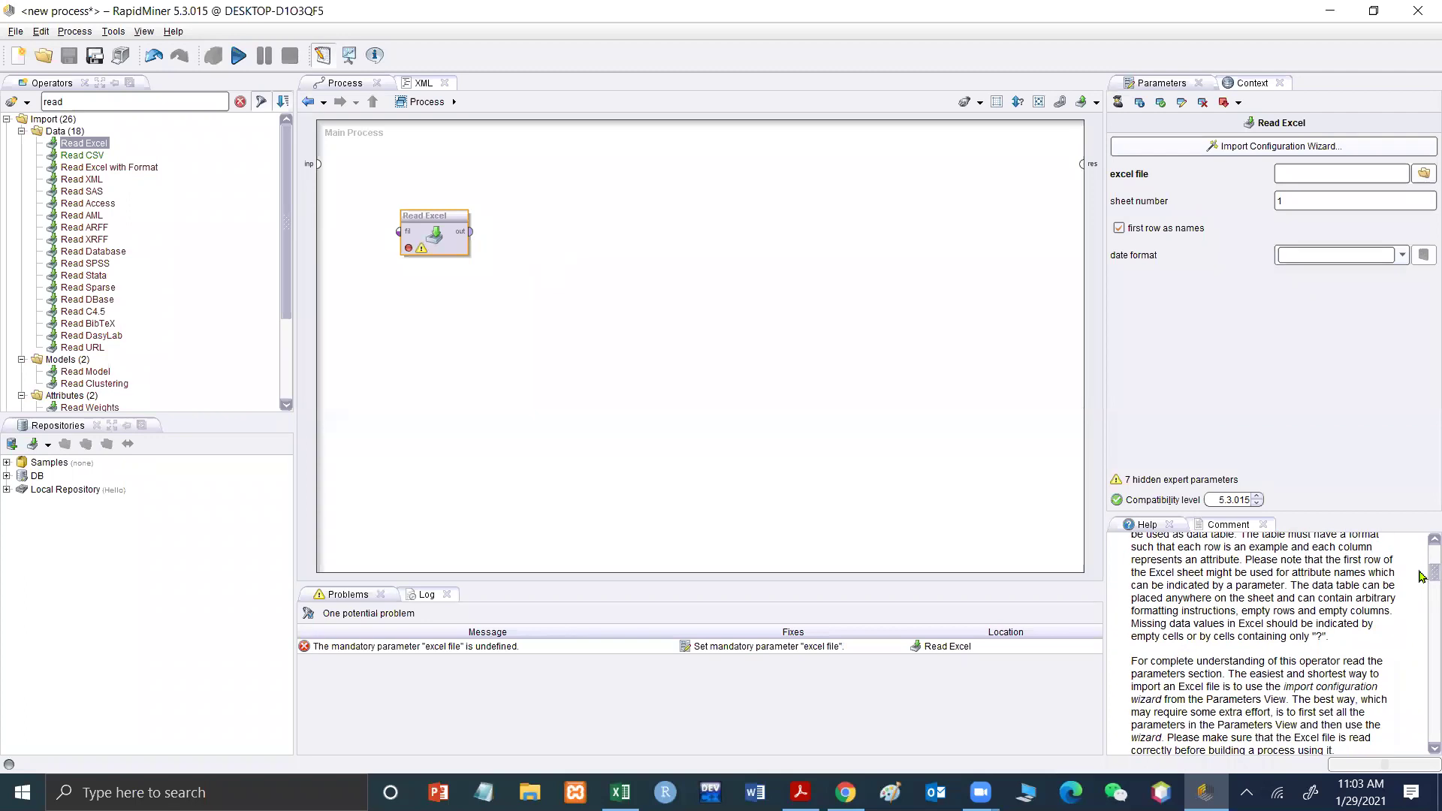
left_click(613, 282)
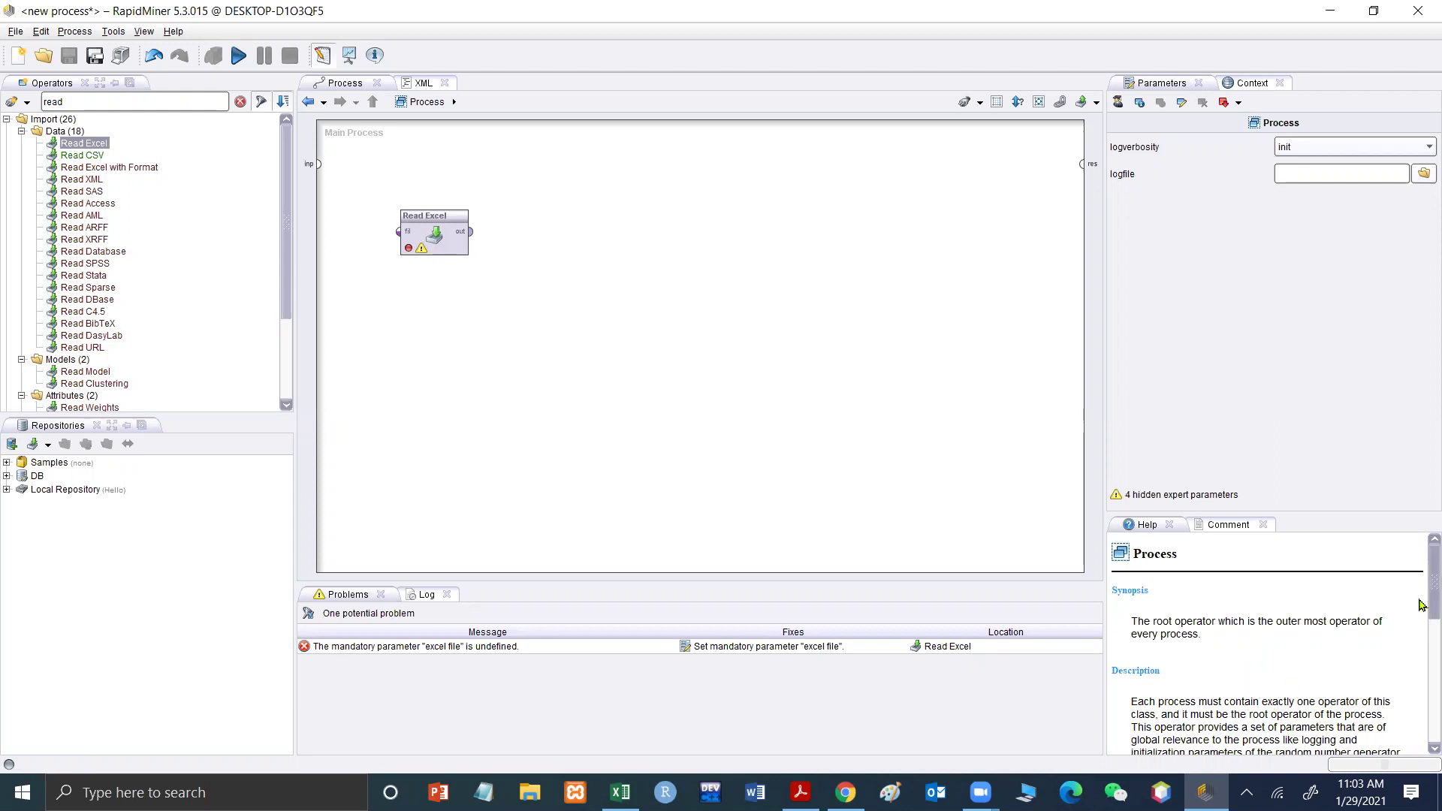
scroll(1421, 625, "down", 3)
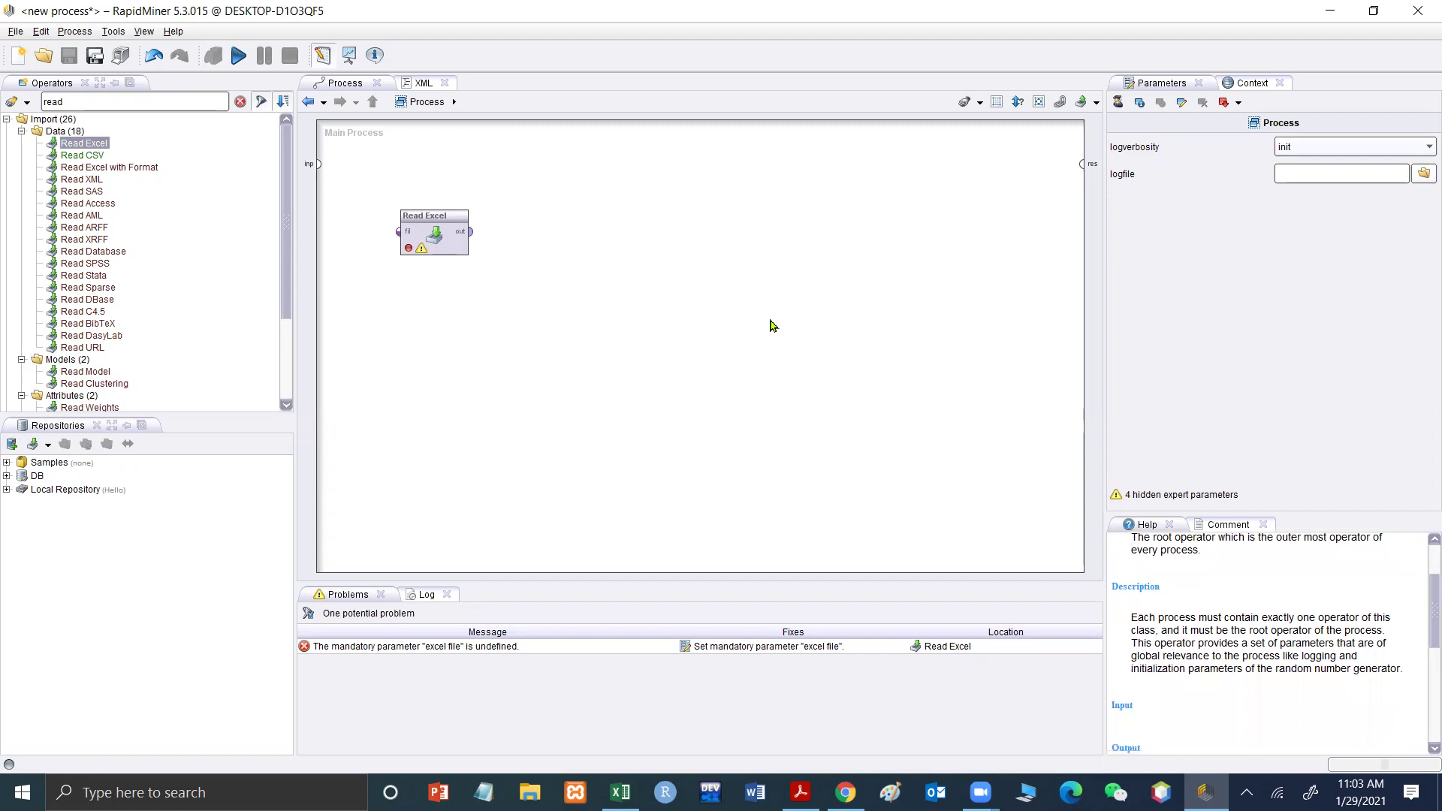
Find the Process Documents operator and place it in the main process to the right of Read Excel.
double_click(82, 106)
type("process")
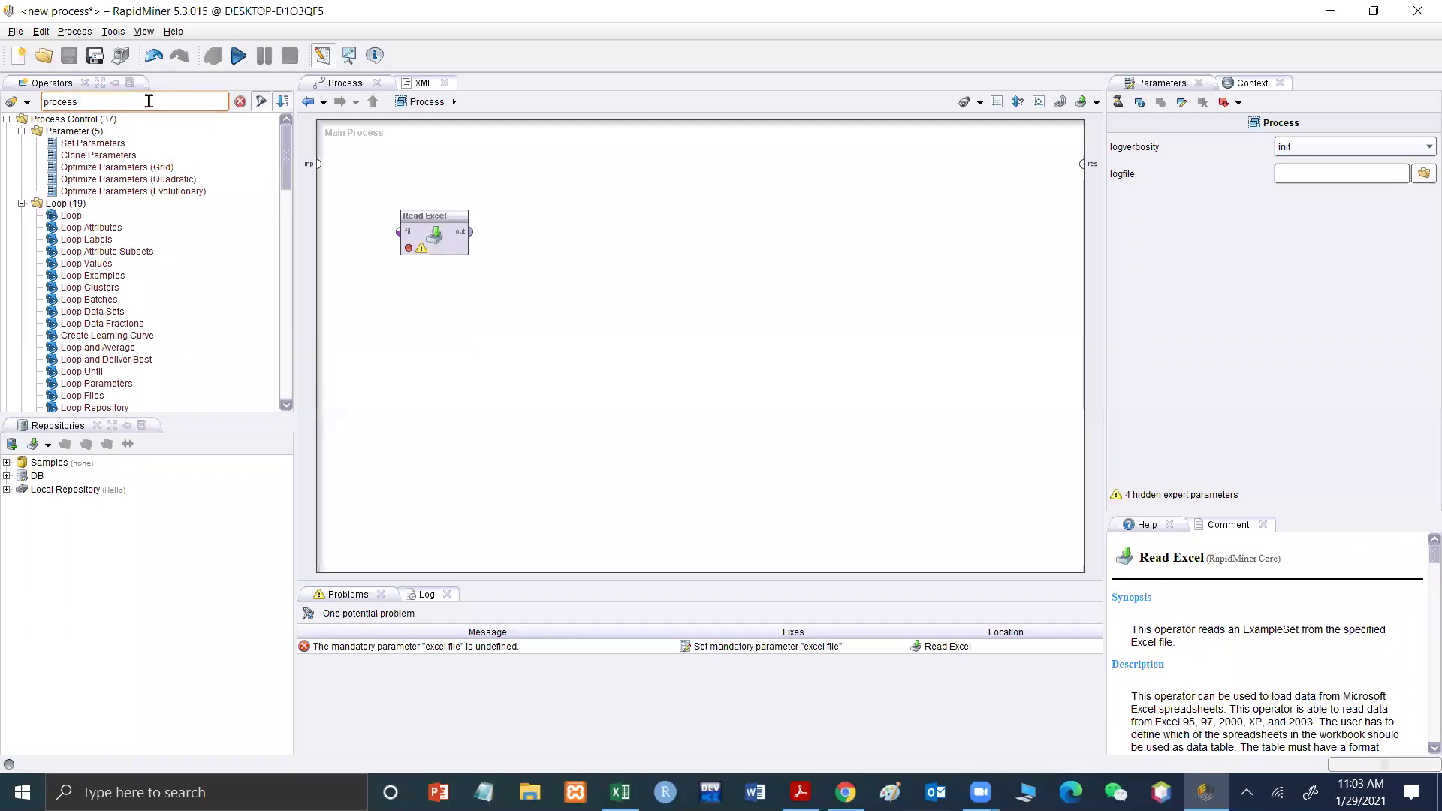
type(" docu")
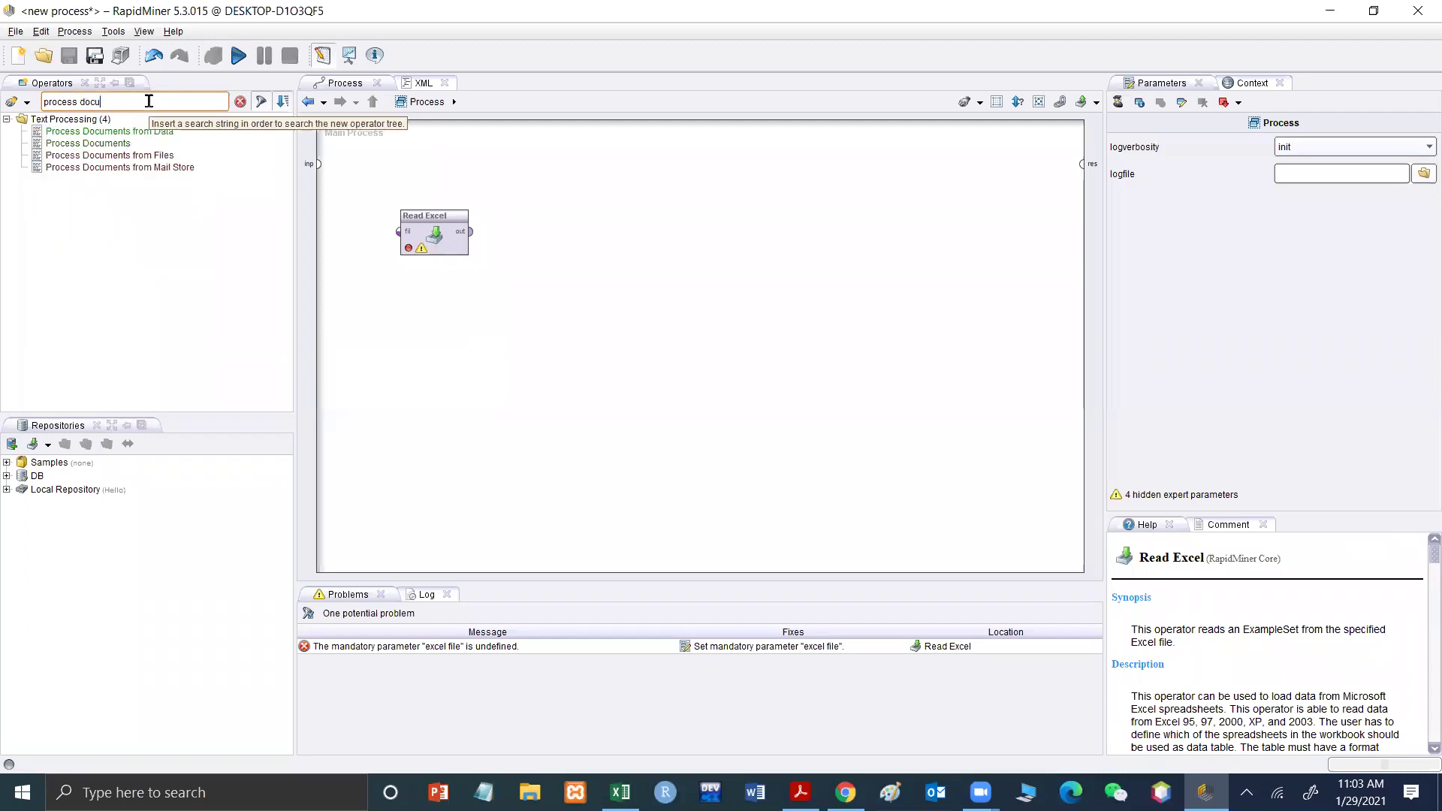
double_click(116, 149)
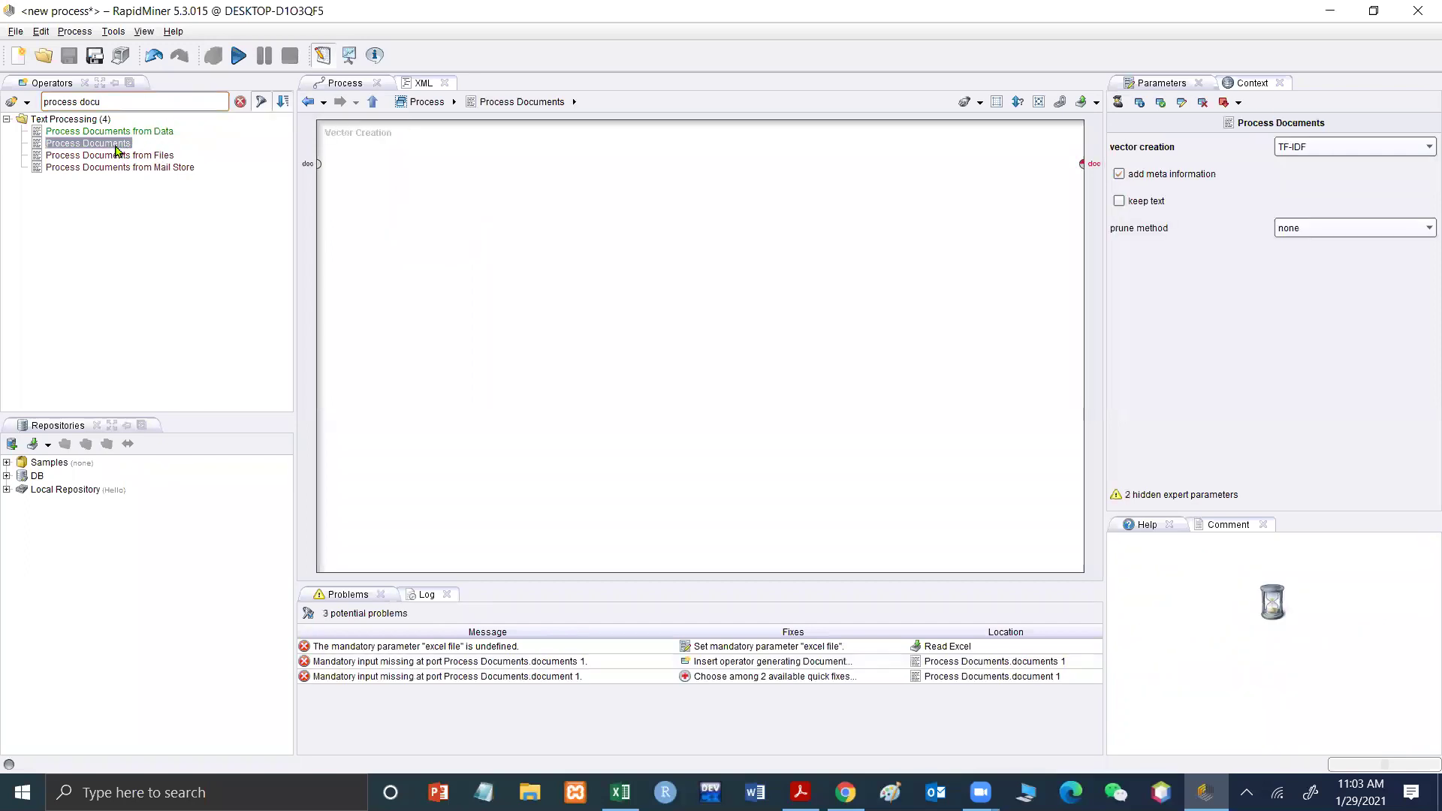
left_click(373, 103)
left_click_drag(485, 167, 566, 240)
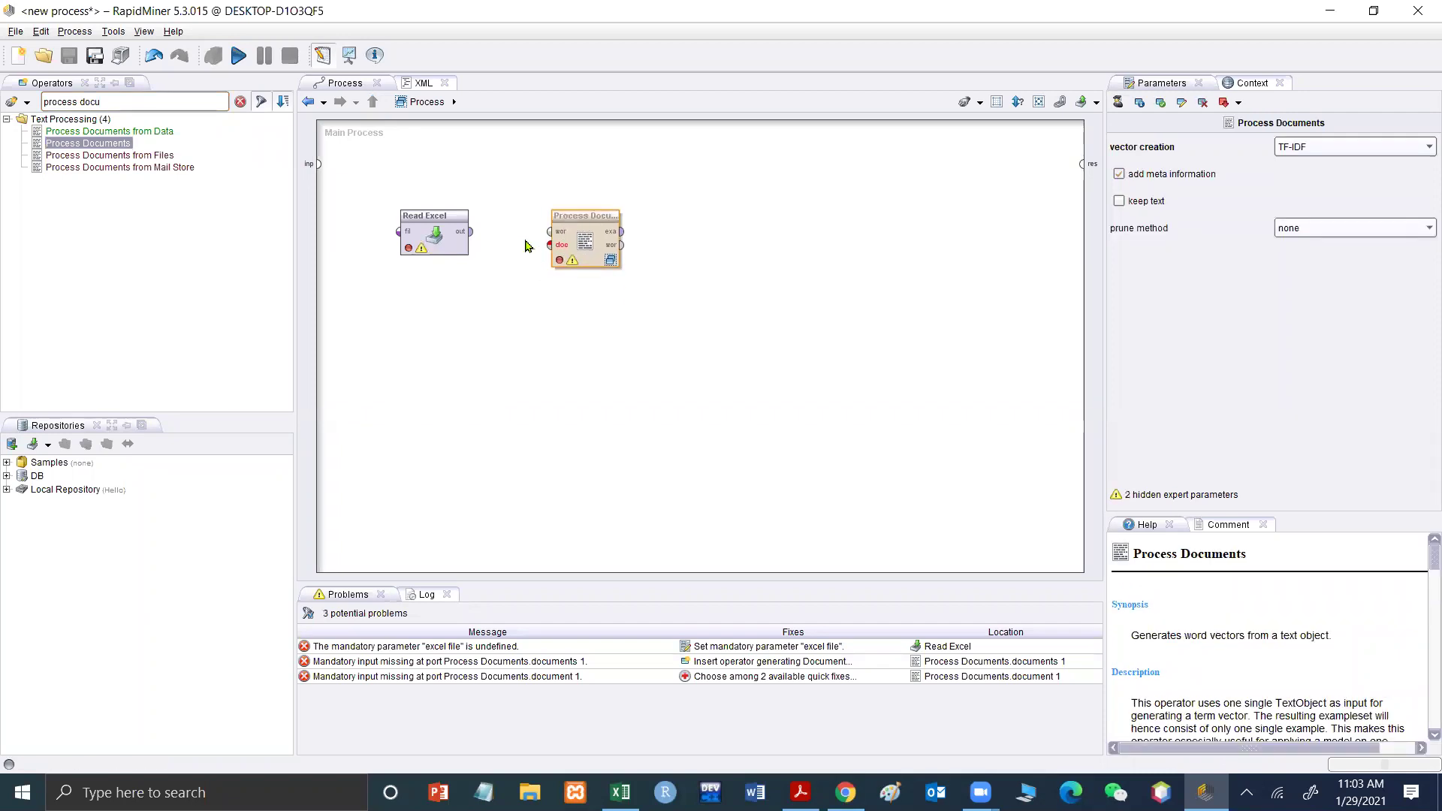
Look inside the Process Documents subprocess, and connect Read Excel's output to the operator's documents input in the main process.
double_click(588, 242)
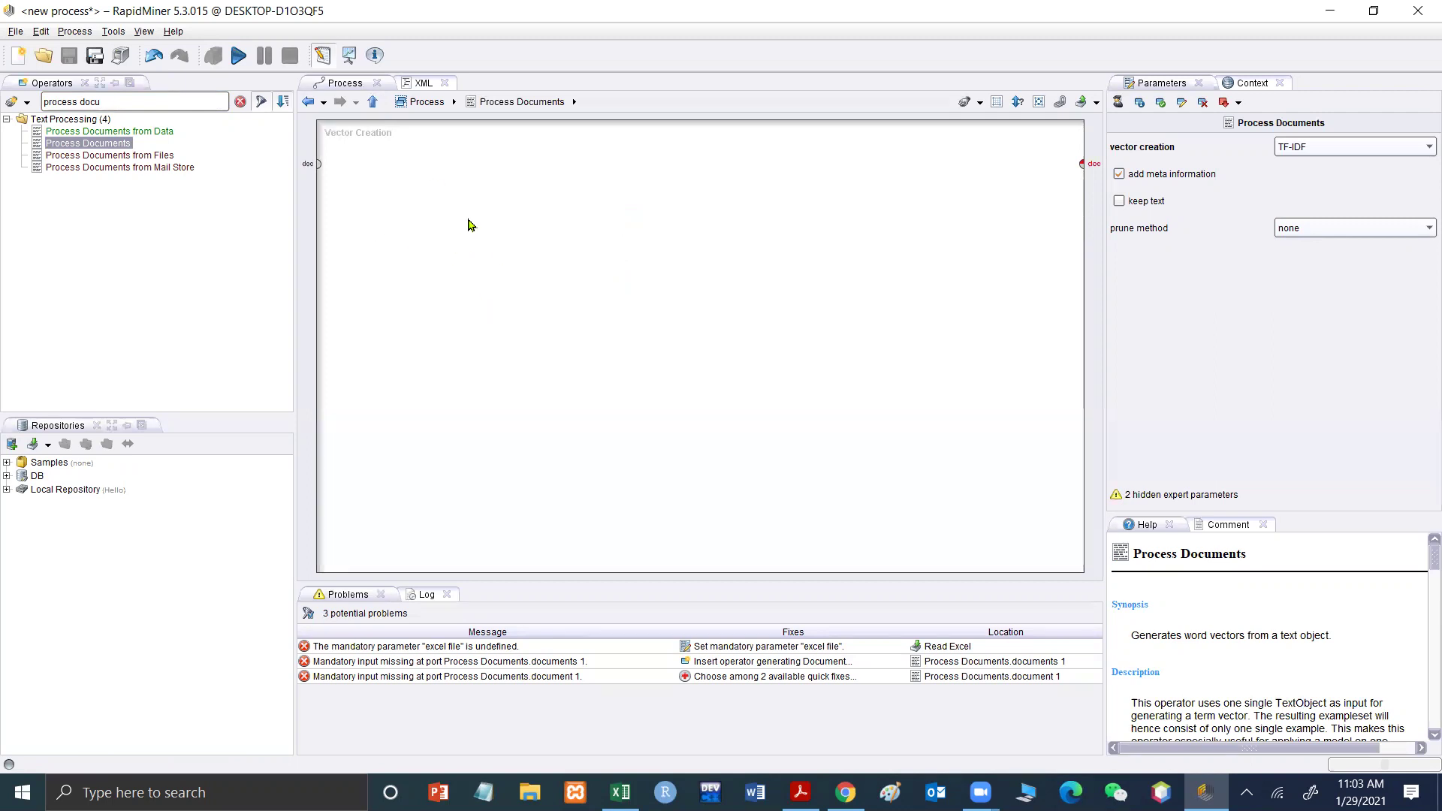
left_click(373, 103)
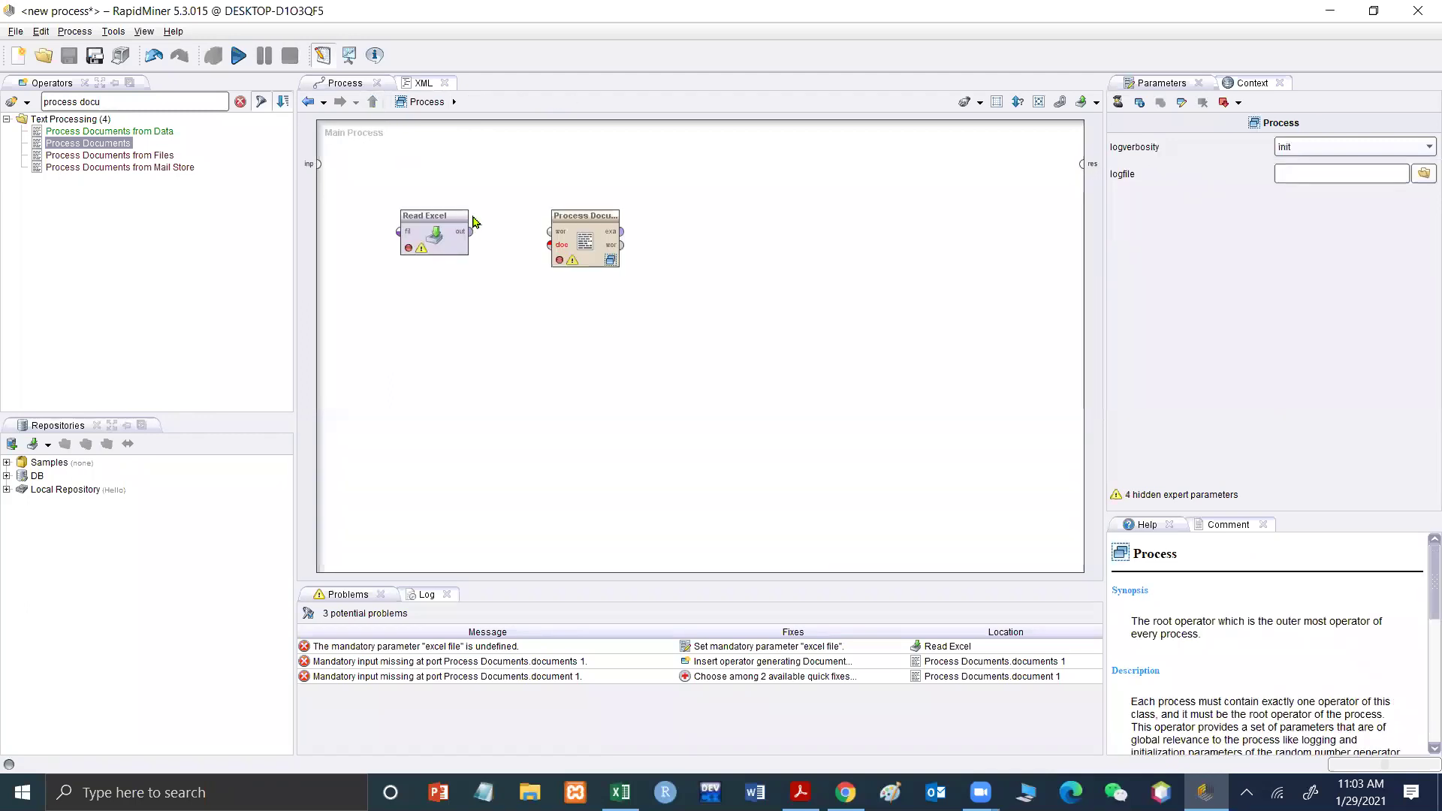
left_click_drag(471, 240, 551, 254)
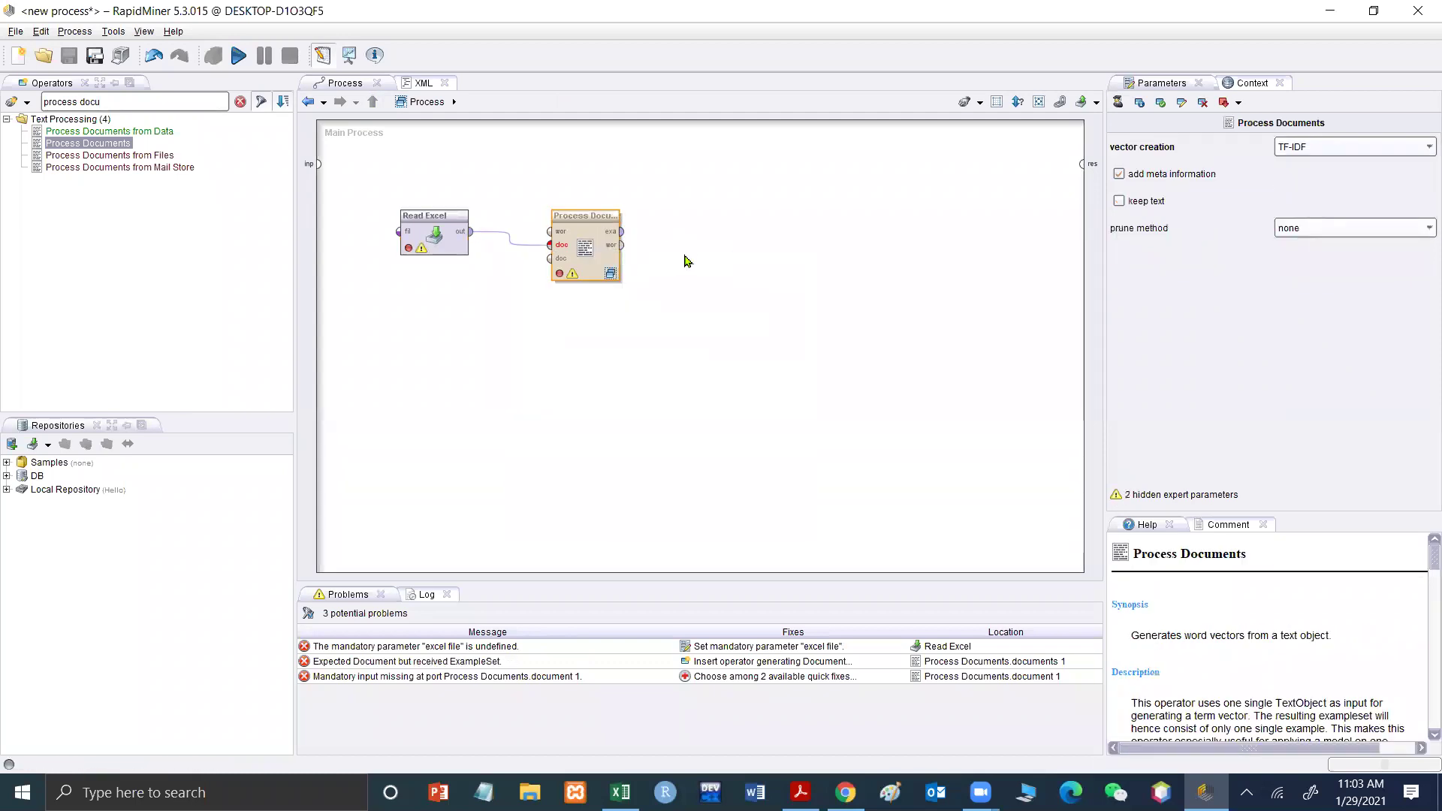
Search the operators for "validat" and add a Split Validation operator inside Process Documents.
double_click(121, 106)
key("BackSpace")
key("BackSpace")
key("BackSpace")
key("BackSpace")
key("BackSpace")
key("BackSpace")
key("BackSpace")
key("BackSpace")
key("BackSpace")
type("validat")
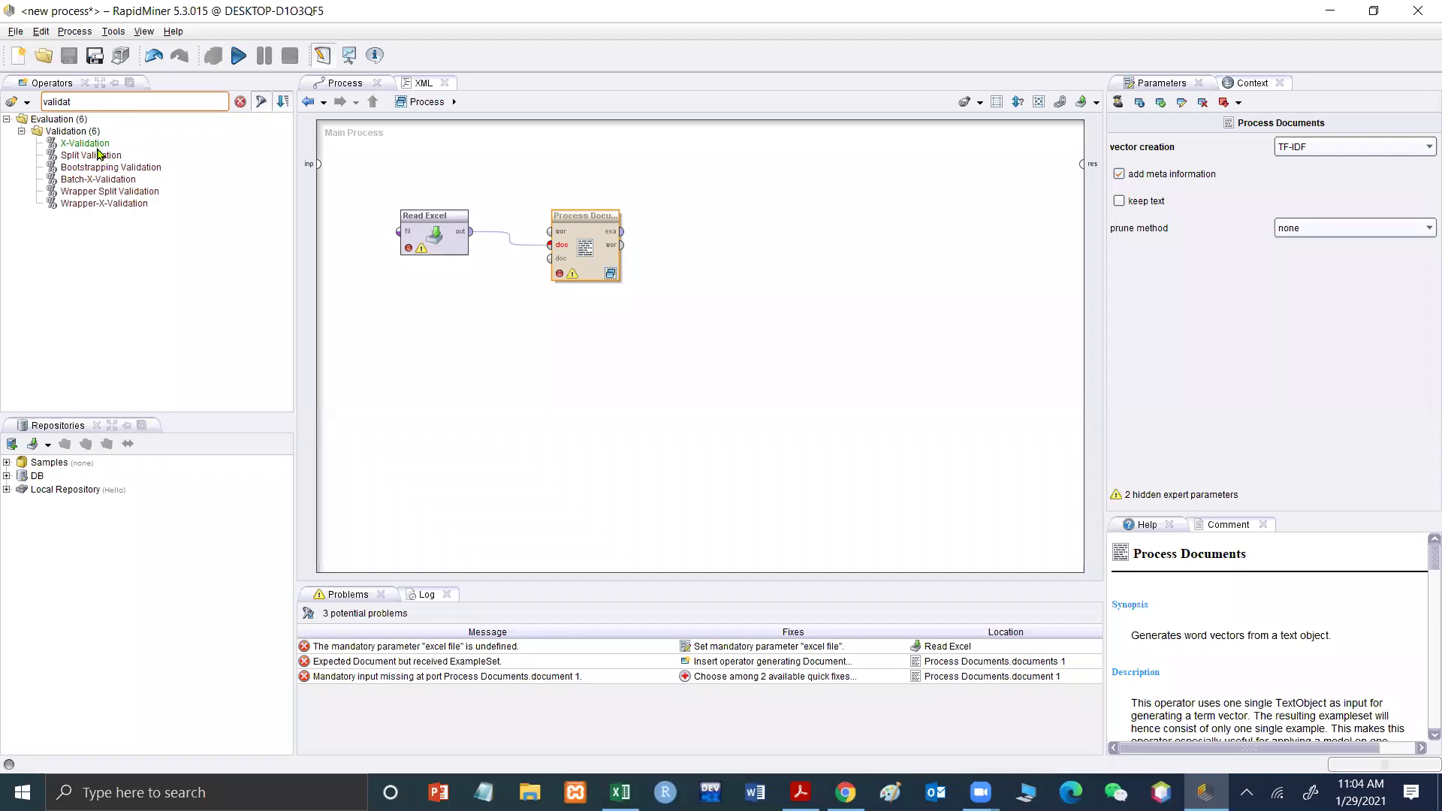
left_click_drag(97, 157, 646, 201)
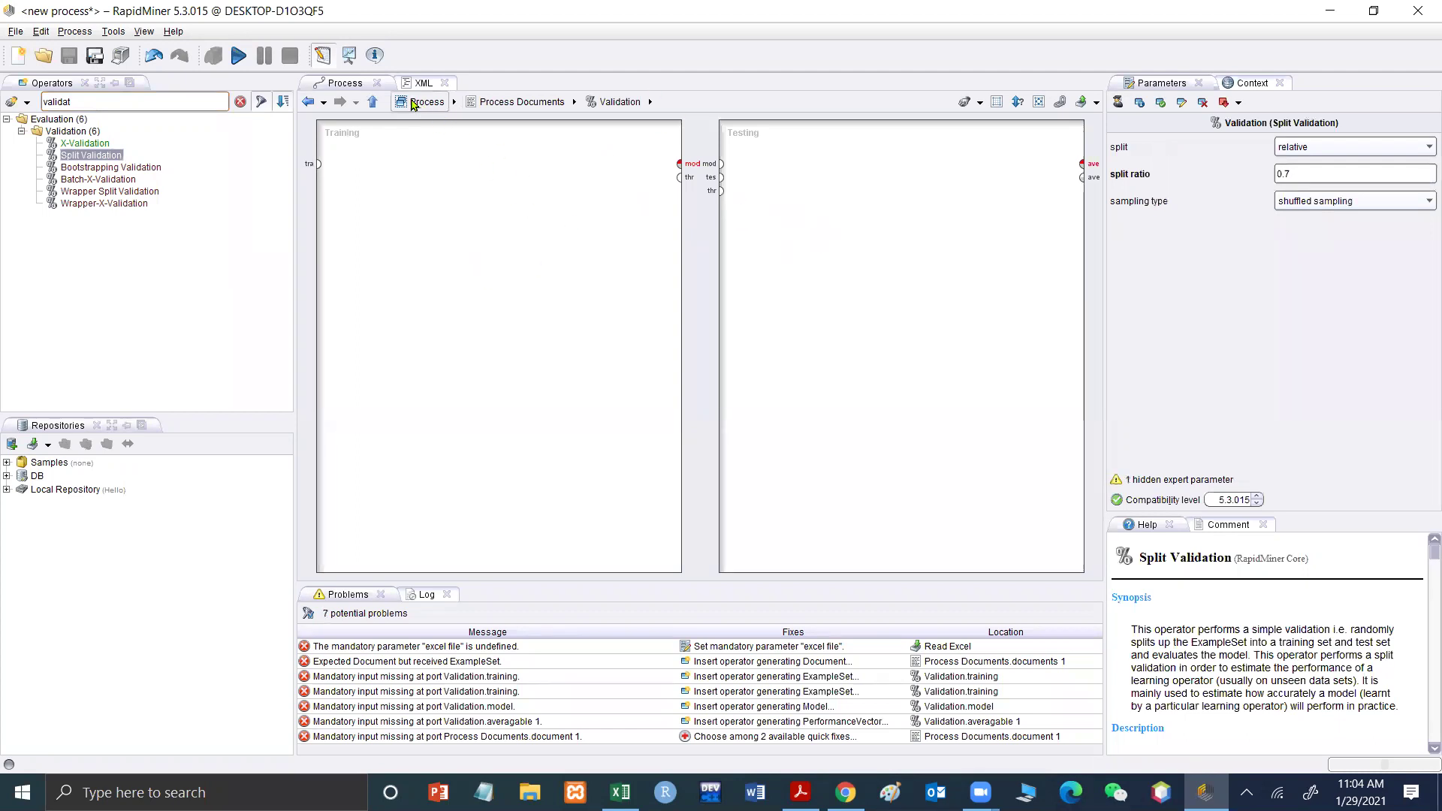
Move the Validation operator out of the Process Documents subprocess into the main process, leaving a gap to the right of Process Documents.
left_click(374, 103)
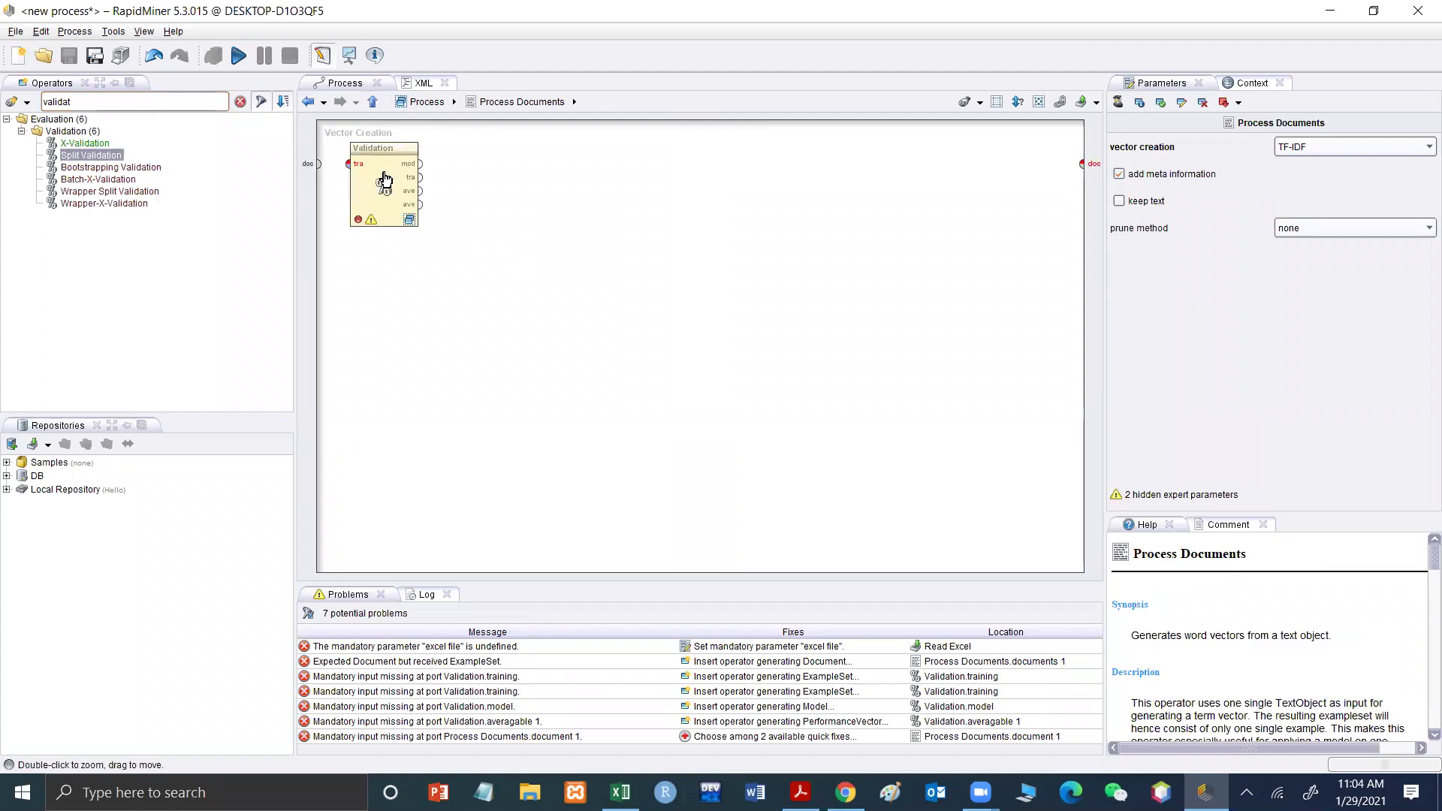
left_click(383, 168)
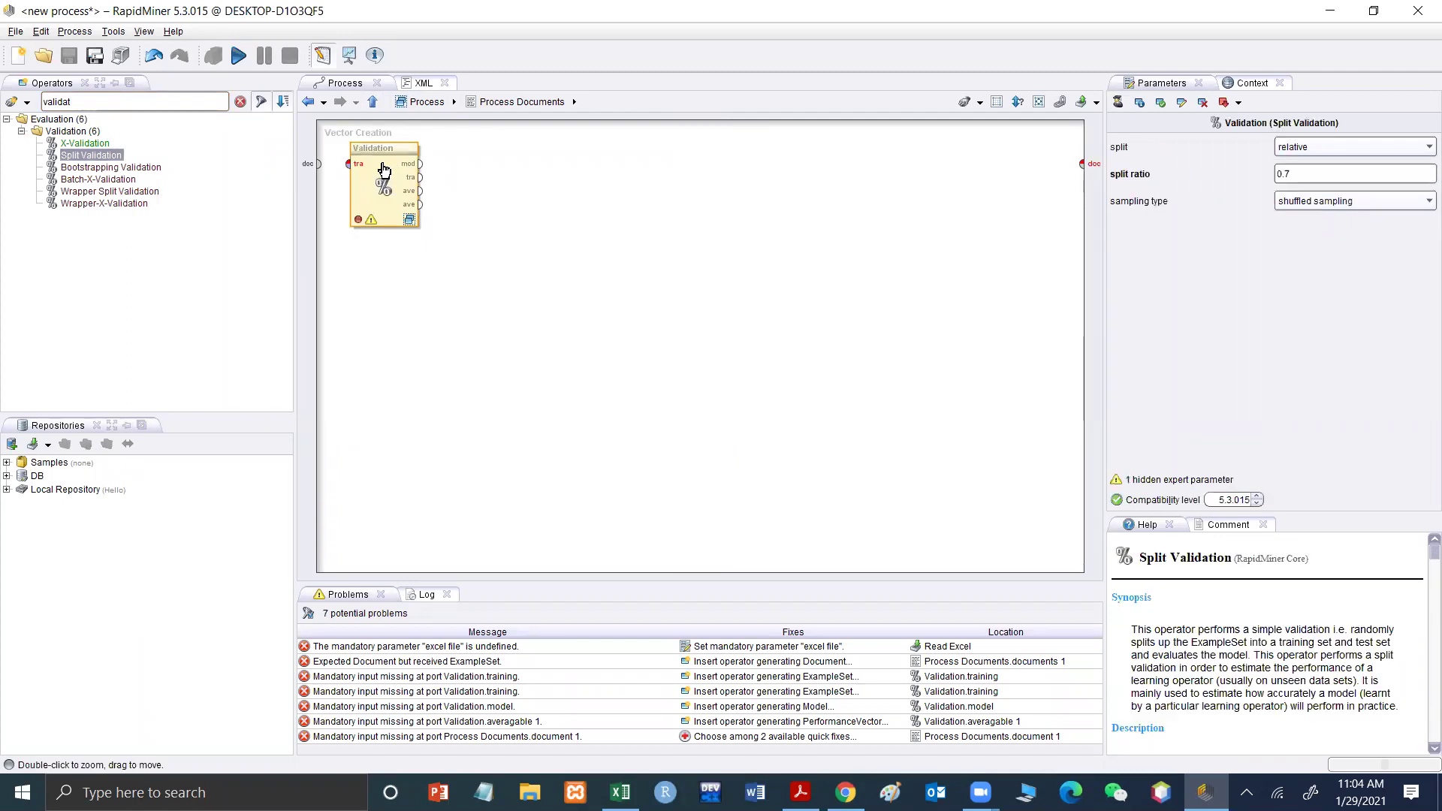
key("Delete")
left_click(373, 103)
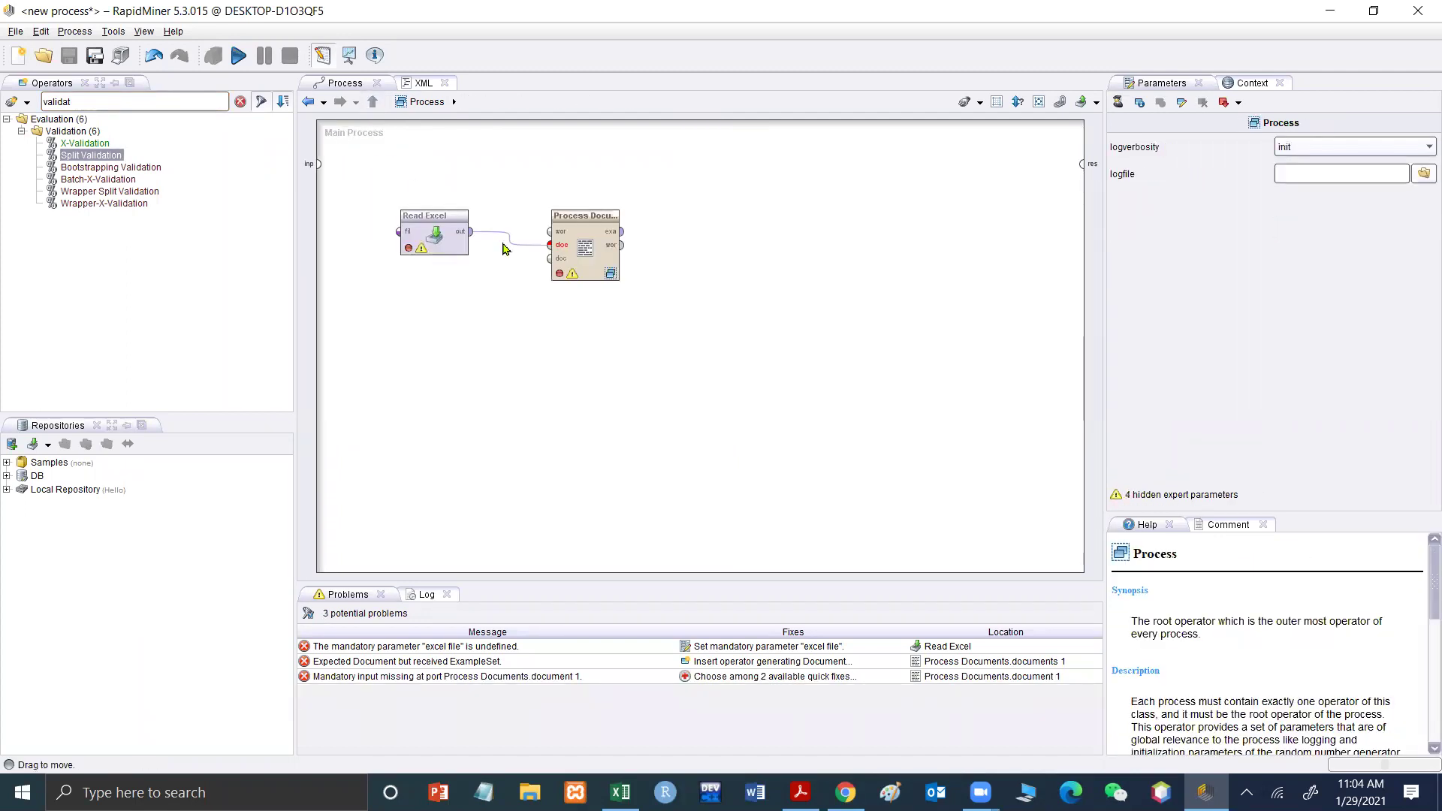
key("ctrl+v")
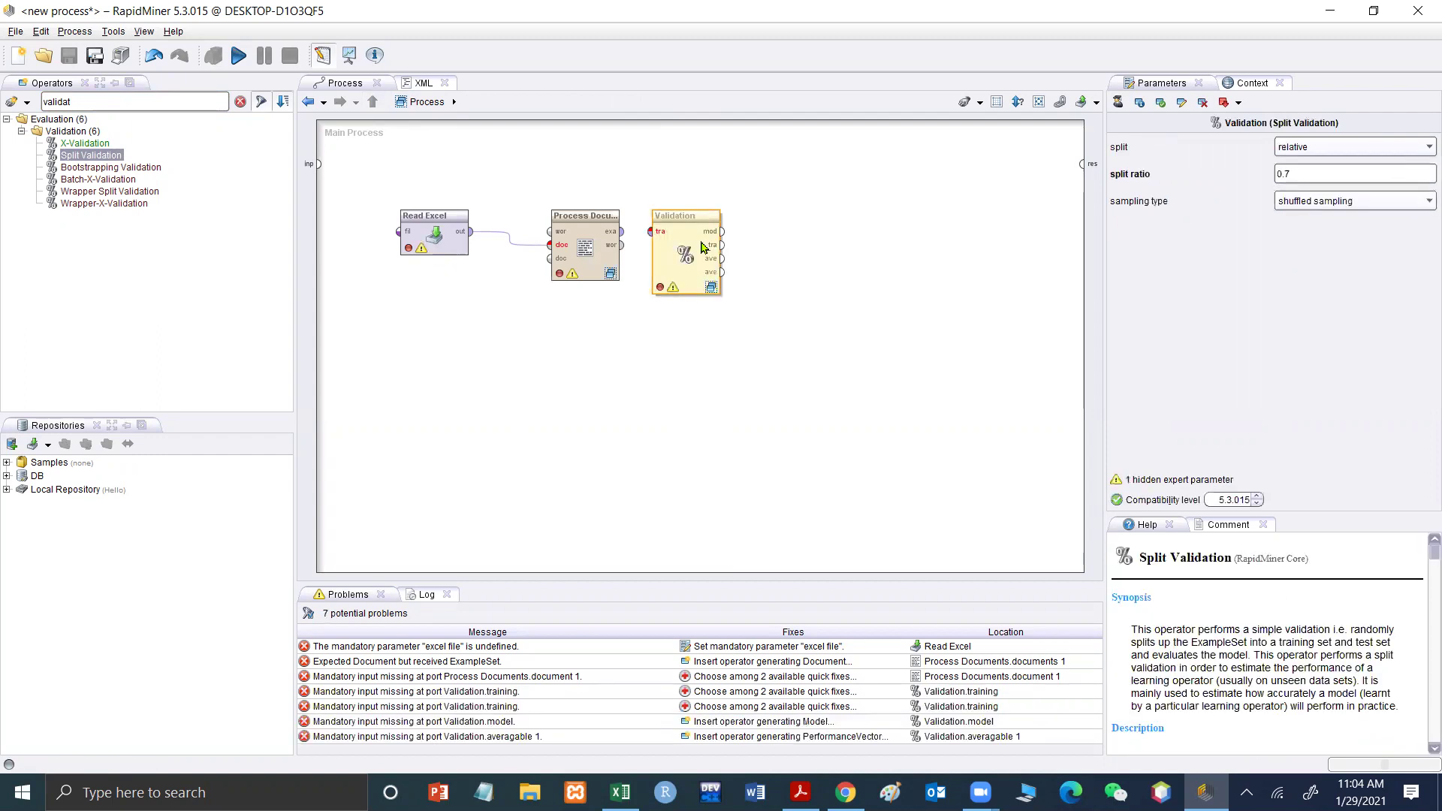
left_click_drag(682, 244, 786, 227)
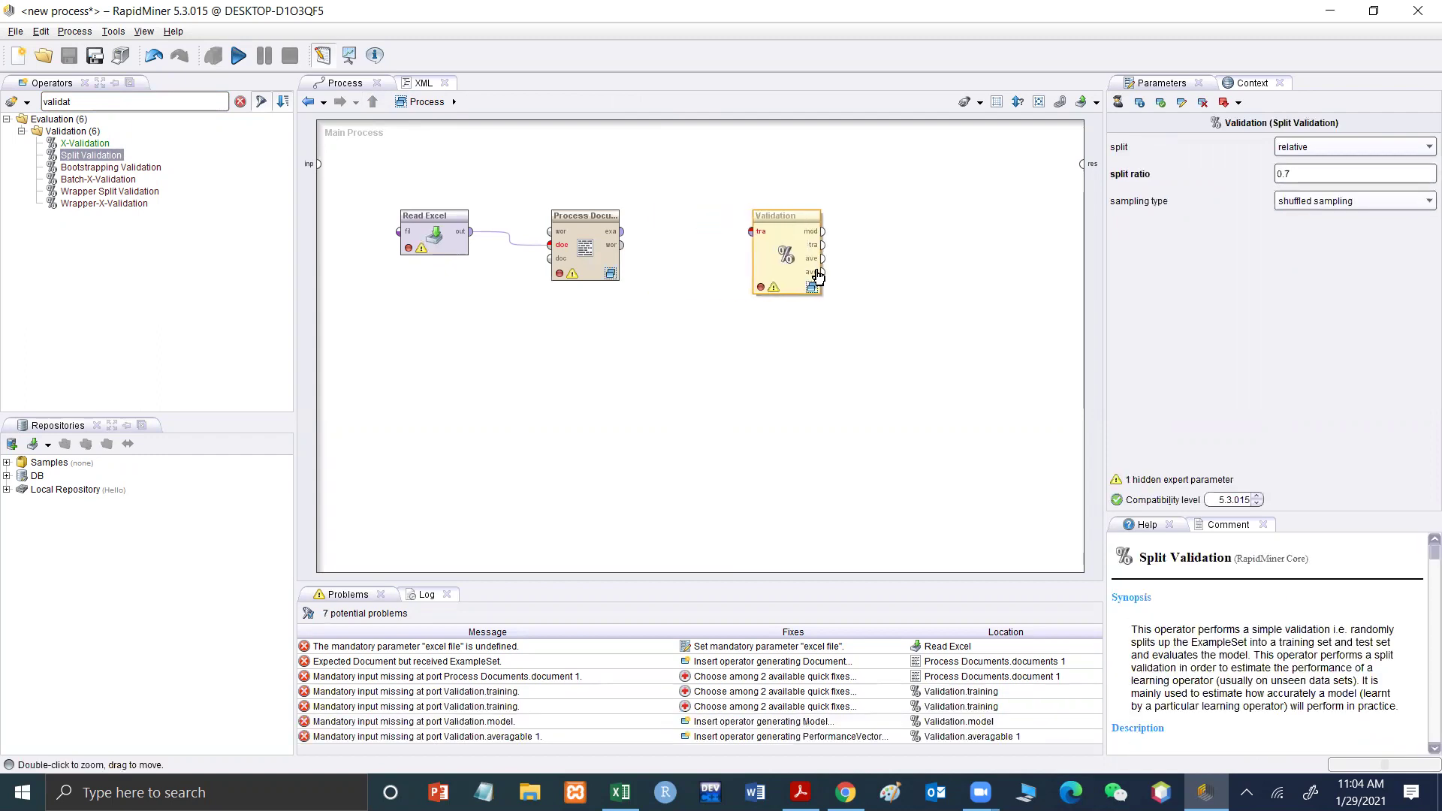
Inspect the Validation operator's training and testing subprocesses, and view its parameters and help in the main process.
double_click(784, 261)
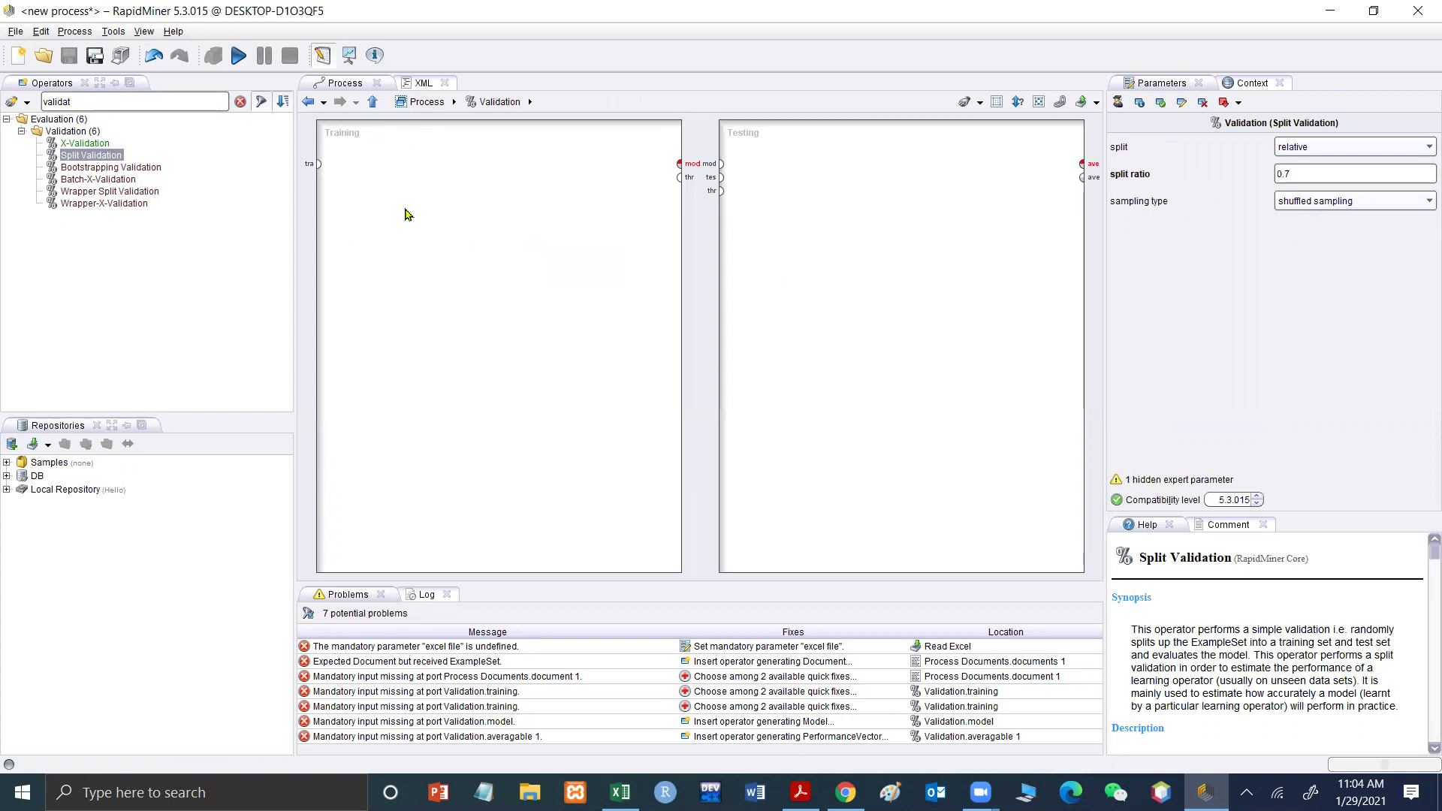
left_click(373, 102)
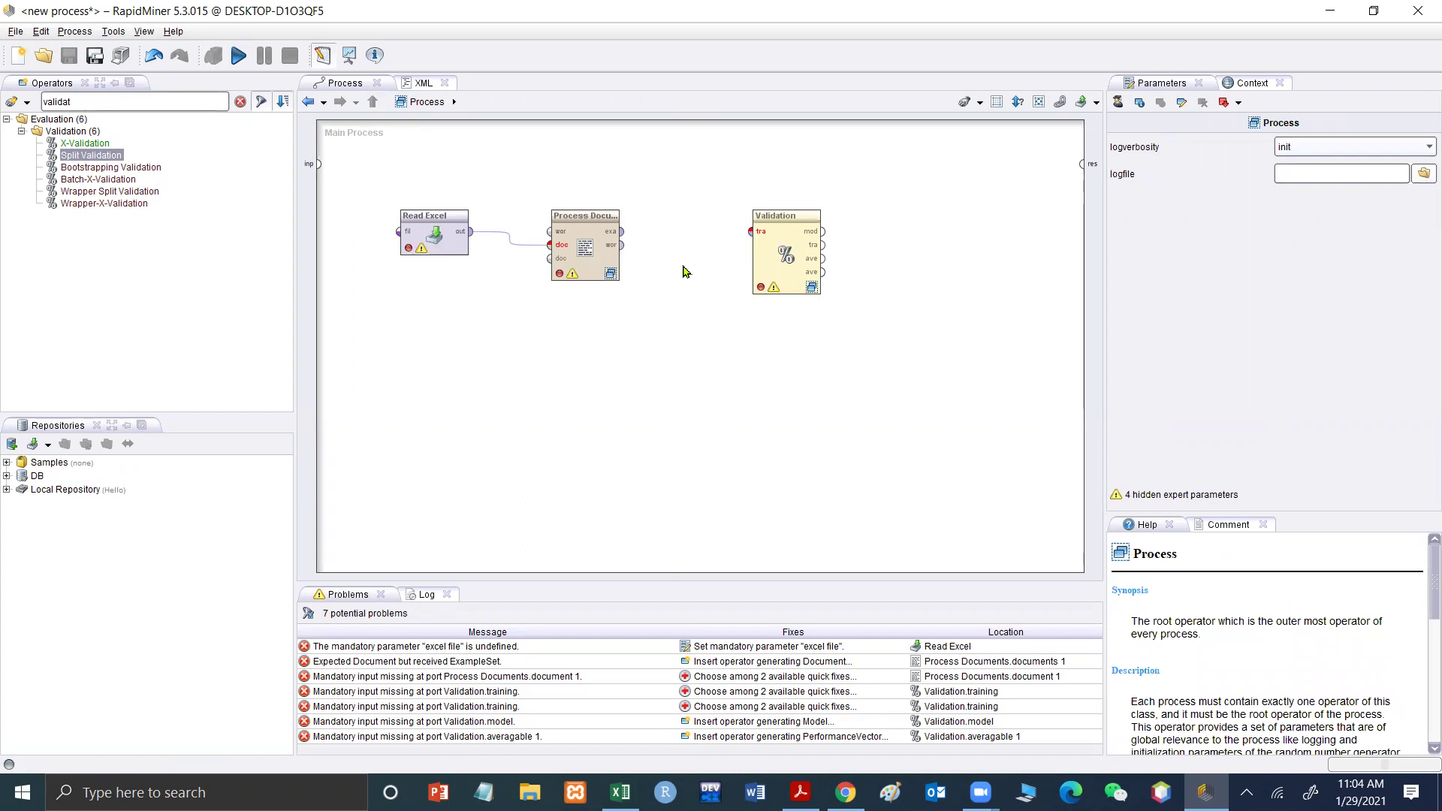
left_click(781, 270)
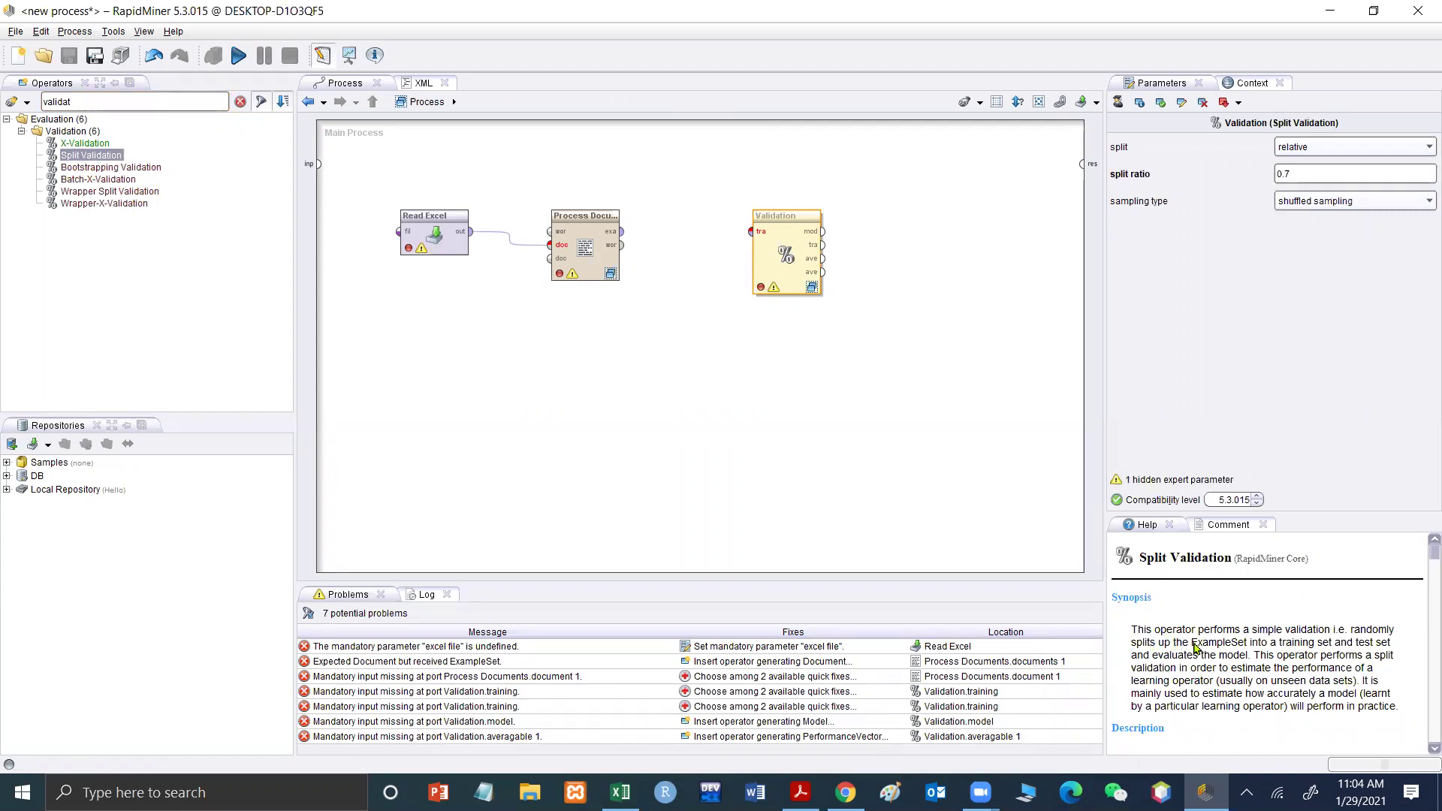
View the Process Documents operator's parameters, and compare the process design with the Result Overview.
left_click(565, 265)
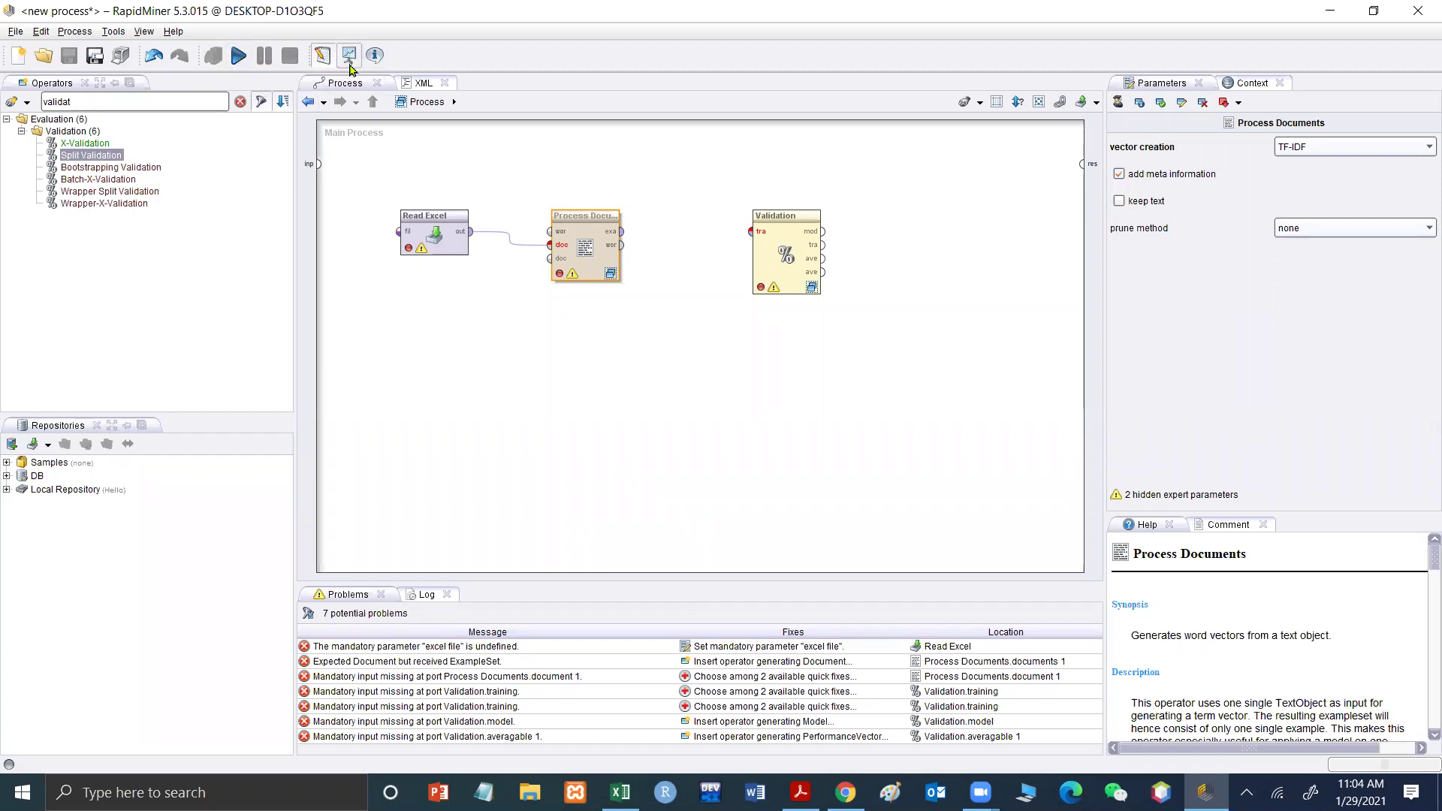
left_click(350, 57)
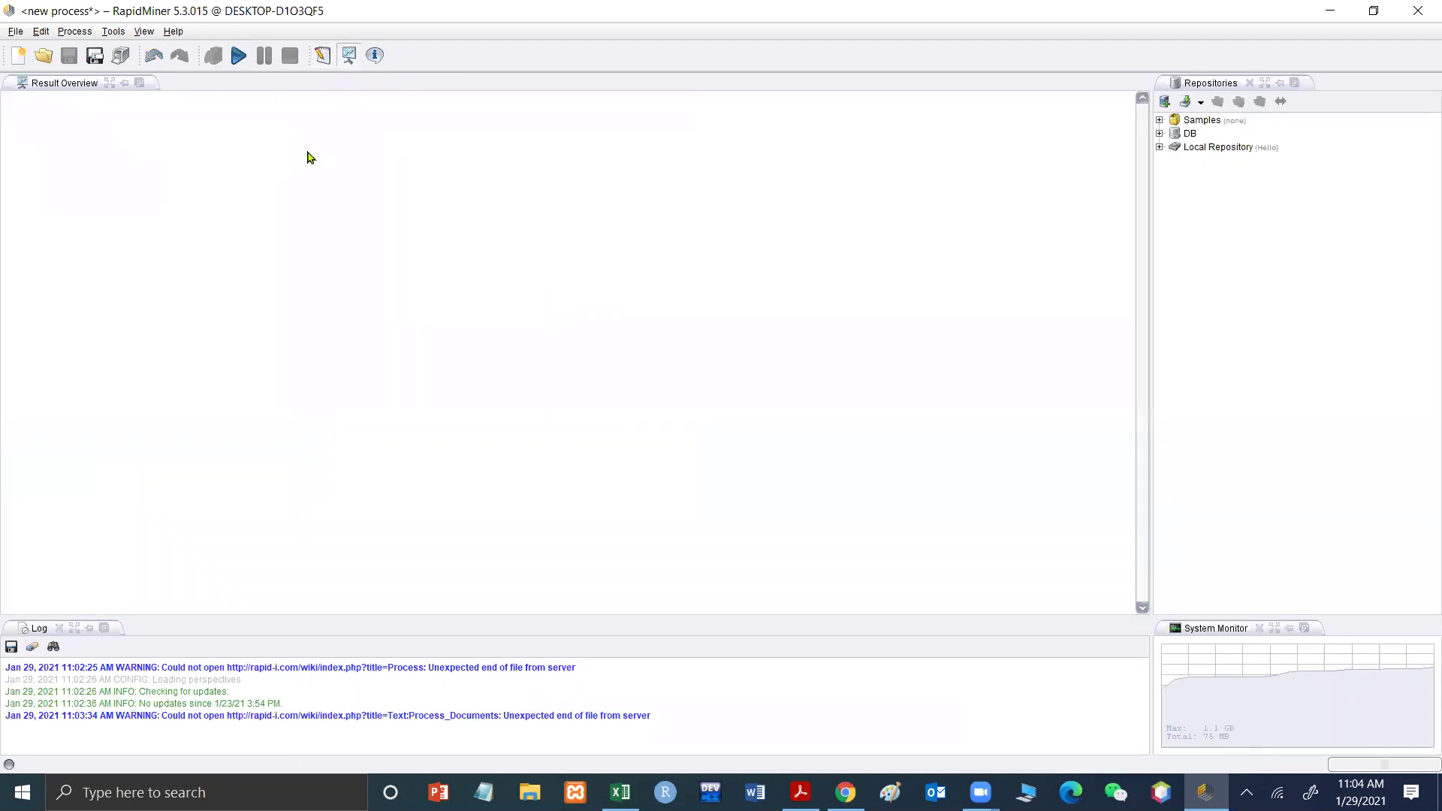
left_click(322, 58)
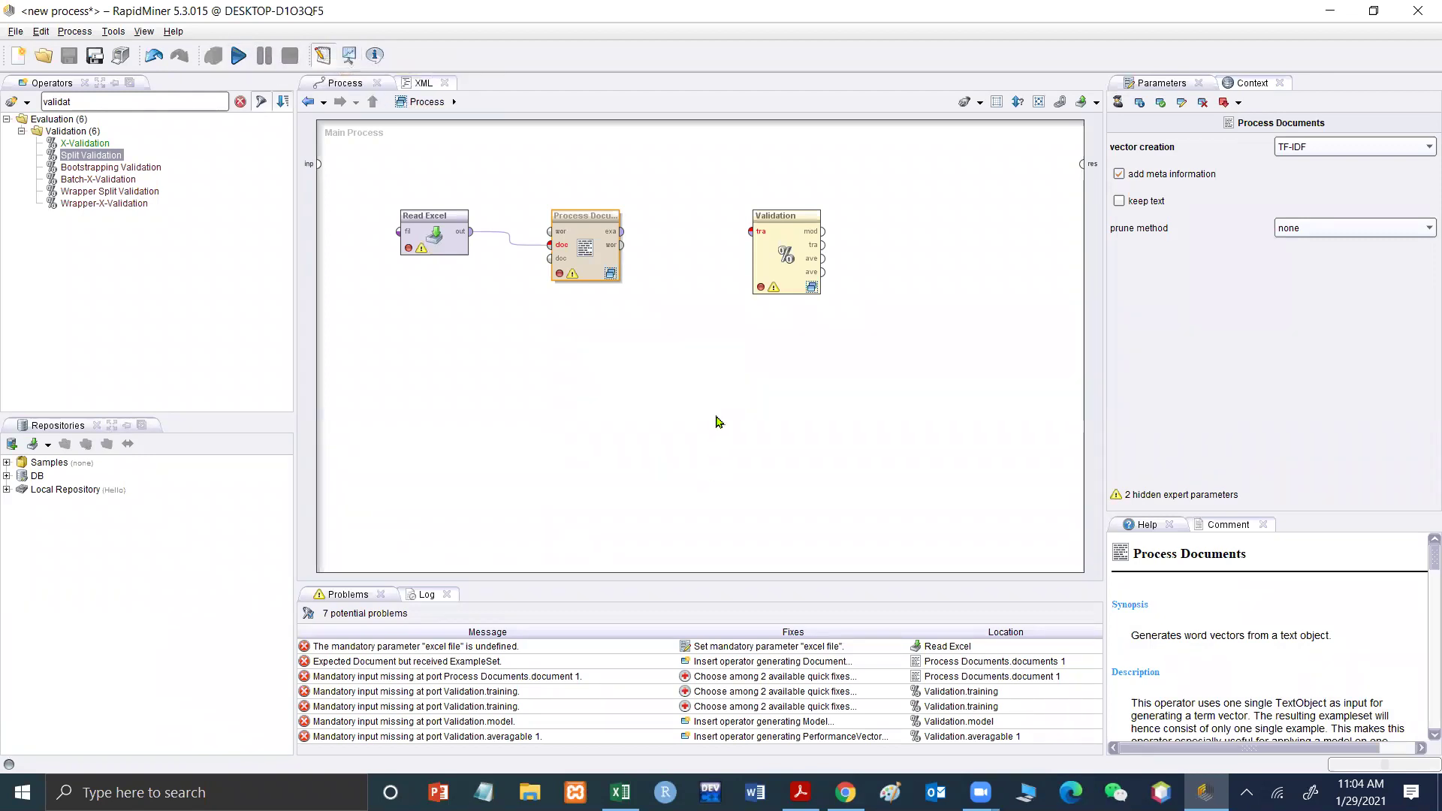
left_click(348, 56)
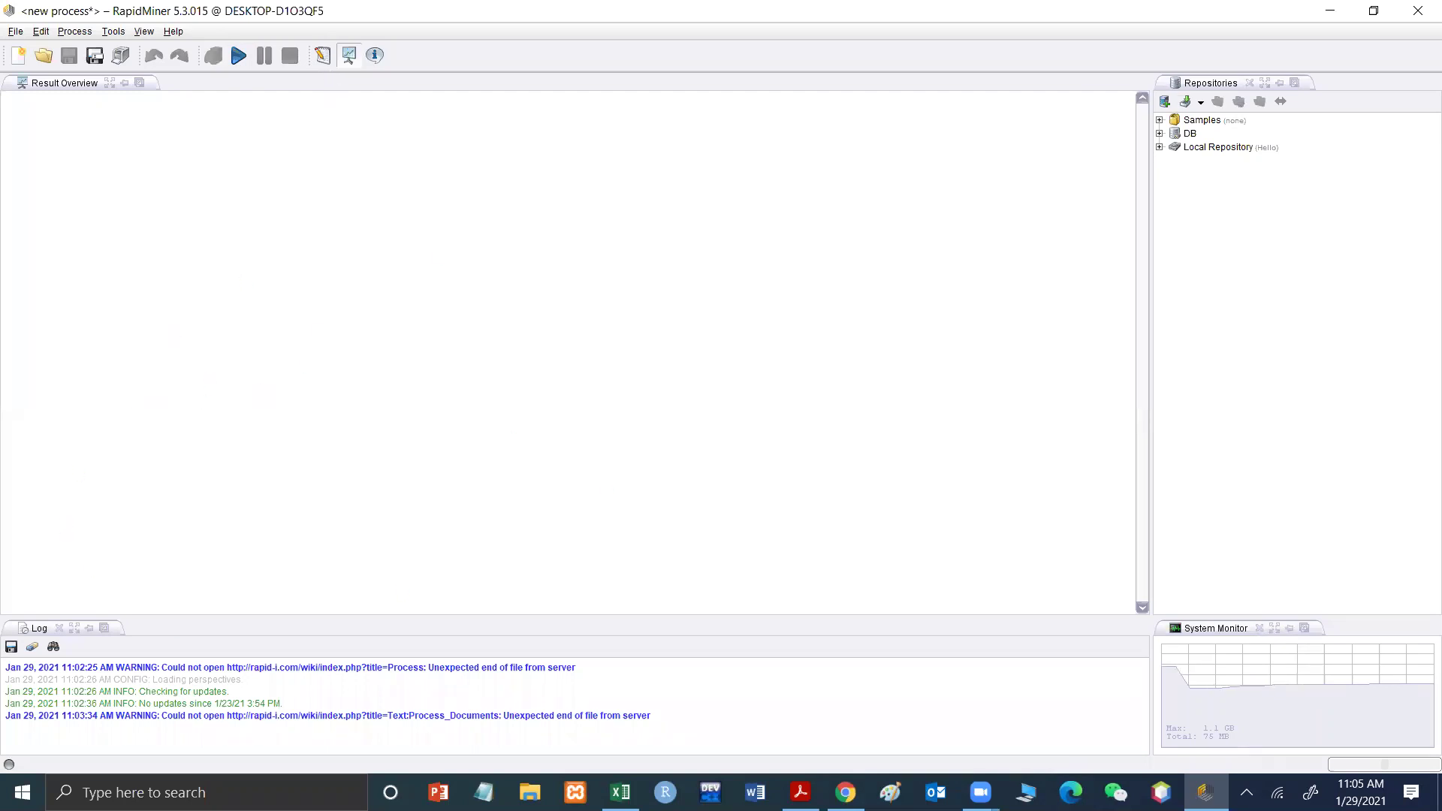
Switch to Paint and sketch a freehand table with three columns and three rows.
left_click(135, 793)
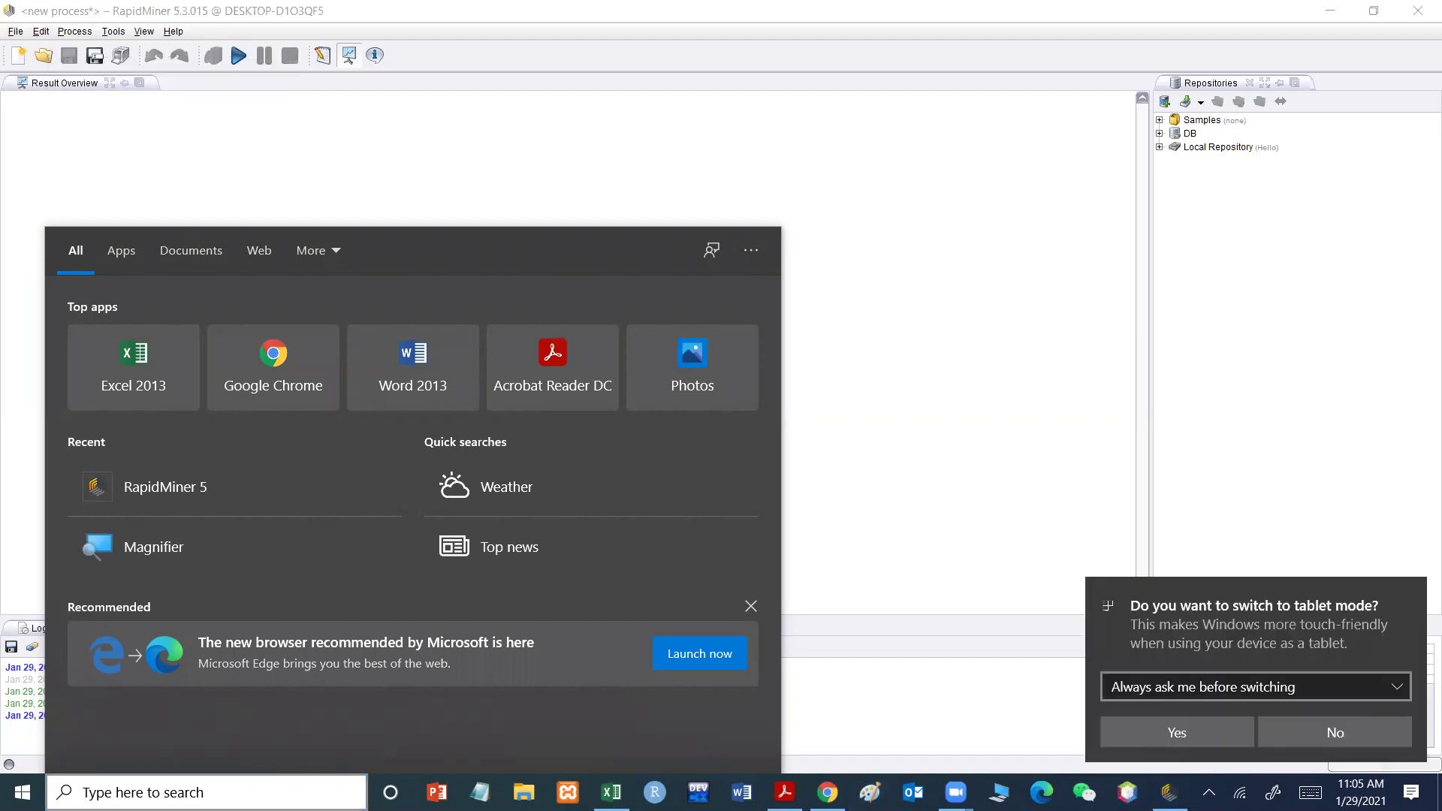
left_click(870, 793)
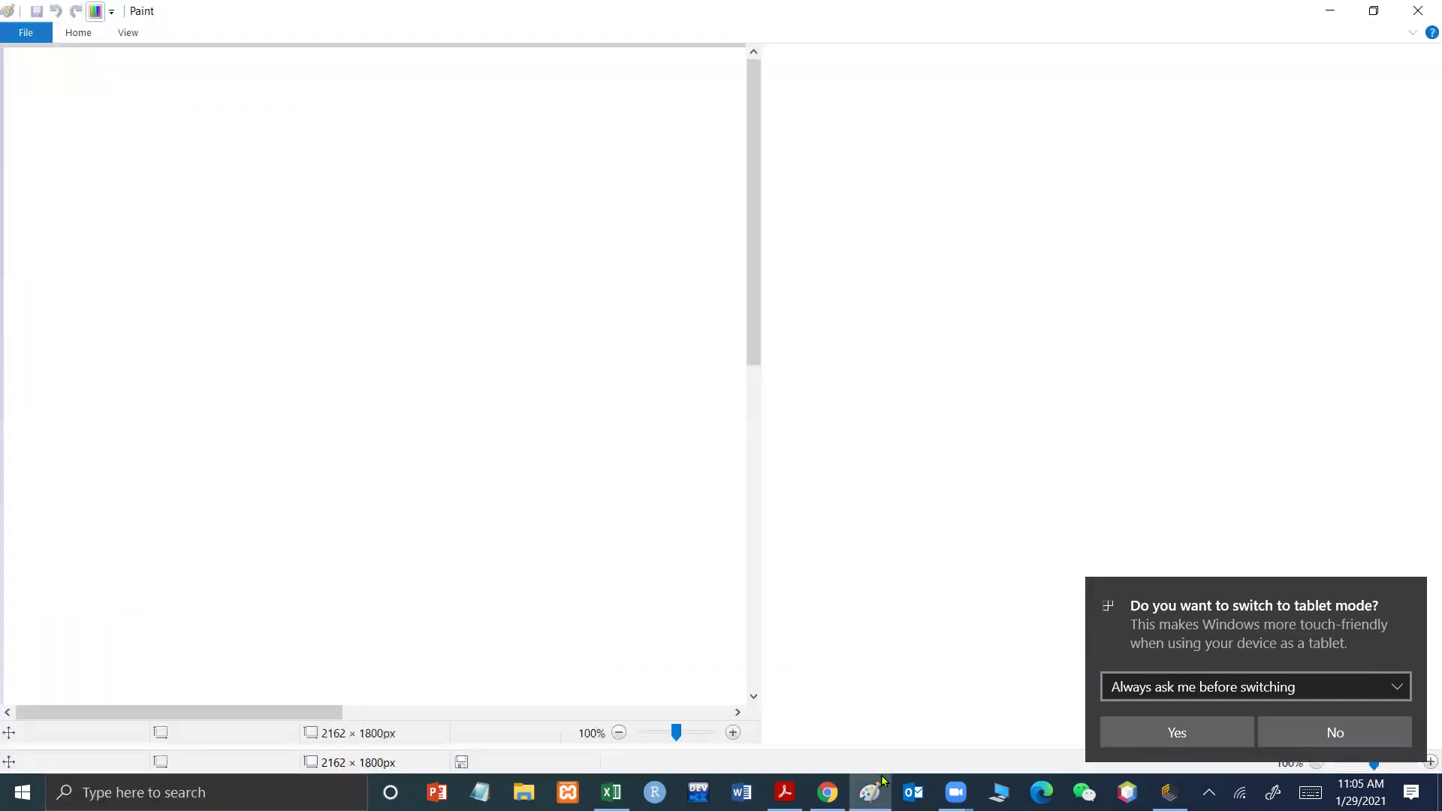
mouse_move(467, 218)
left_mouse_down()
mouse_move(486, 453)
mouse_move(917, 167)
mouse_move(1014, 483)
mouse_move(500, 497)
left_mouse_up()
left_click_drag(664, 194, 686, 485)
left_click_drag(471, 288, 1172, 254)
left_click_drag(924, 180, 955, 504)
left_click_drag(483, 396, 1134, 347)
Handwrite TP and FP as the table's column headings, and TN and FN as its row labels.
mouse_move(749, 211)
left_mouse_down()
mouse_move(791, 208)
mouse_move(802, 252)
left_mouse_up()
left_click_drag(801, 214, 804, 236)
left_click_drag(992, 206, 996, 241)
mouse_move(990, 207)
left_mouse_down()
mouse_move(1028, 204)
mouse_move(1014, 229)
left_mouse_up()
left_click_drag(1049, 209, 1047, 238)
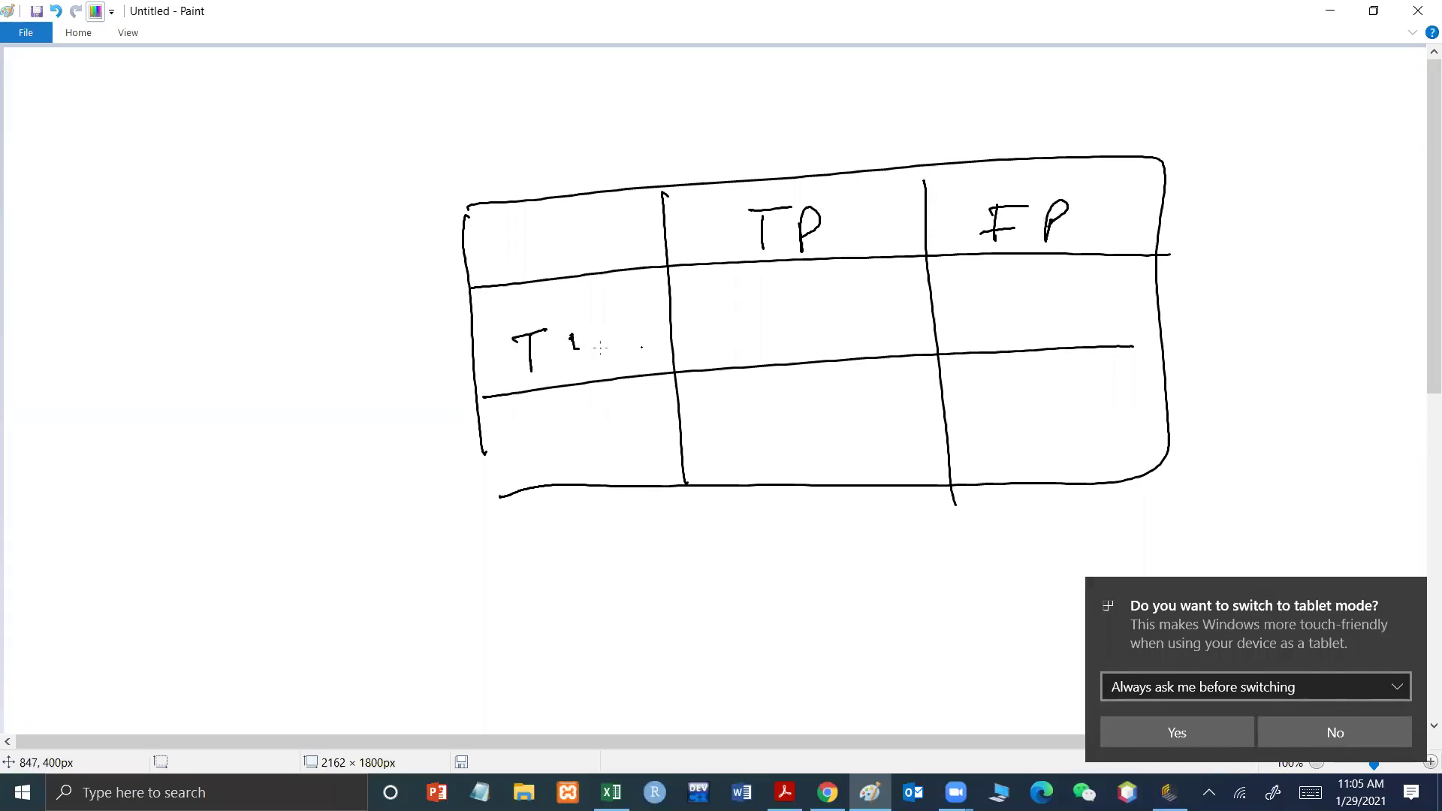
left_click_drag(579, 334, 614, 364)
mouse_move(563, 415)
left_mouse_down()
mouse_move(538, 470)
mouse_move(564, 439)
left_mouse_up()
left_click_drag(583, 467, 615, 410)
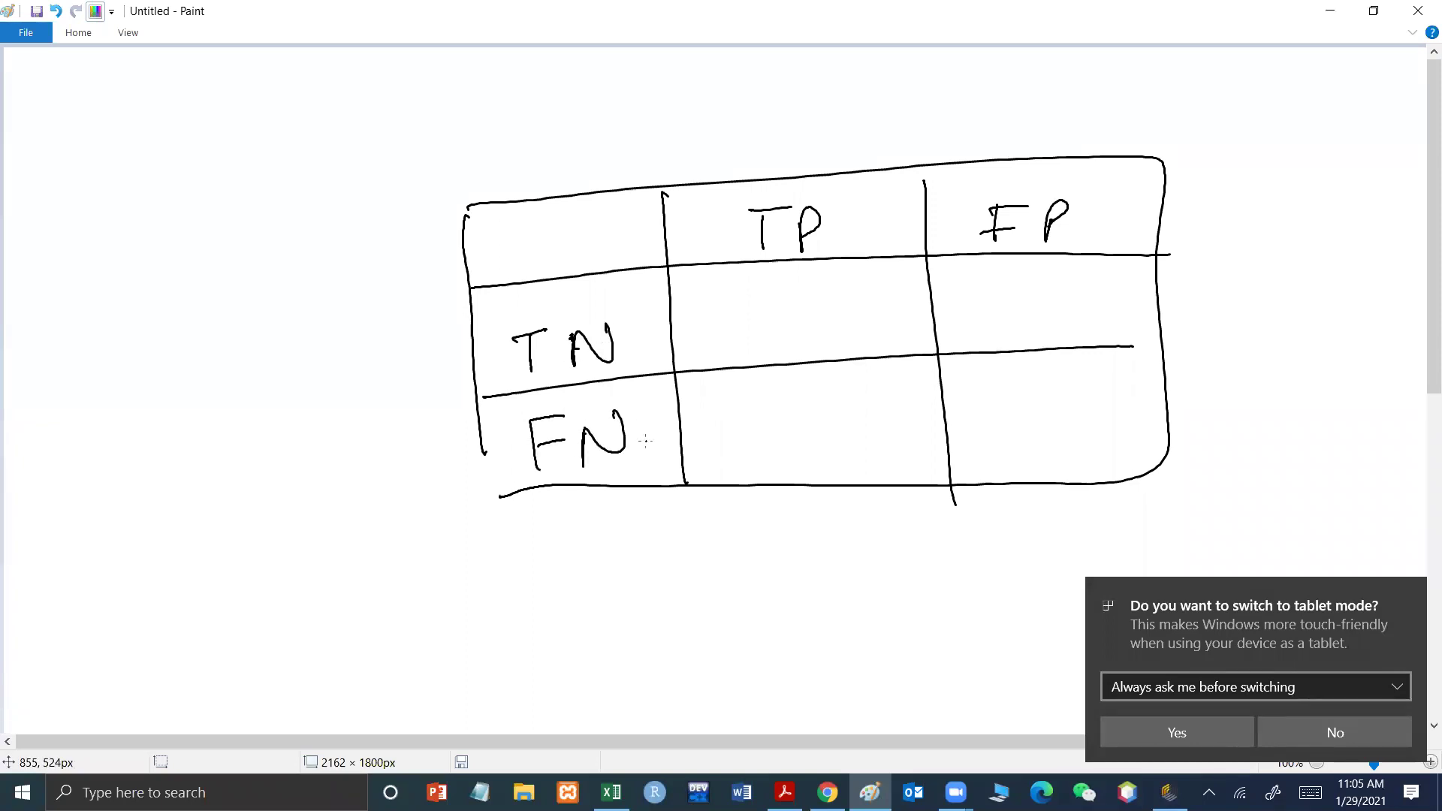
Draw a question mark in each of the four empty inner cells of the table.
left_click_drag(791, 310, 805, 339)
left_click(803, 344)
left_click_drag(983, 291, 991, 321)
left_click(993, 329)
left_click_drag(997, 396, 1005, 452)
left_click_drag(827, 406, 822, 455)
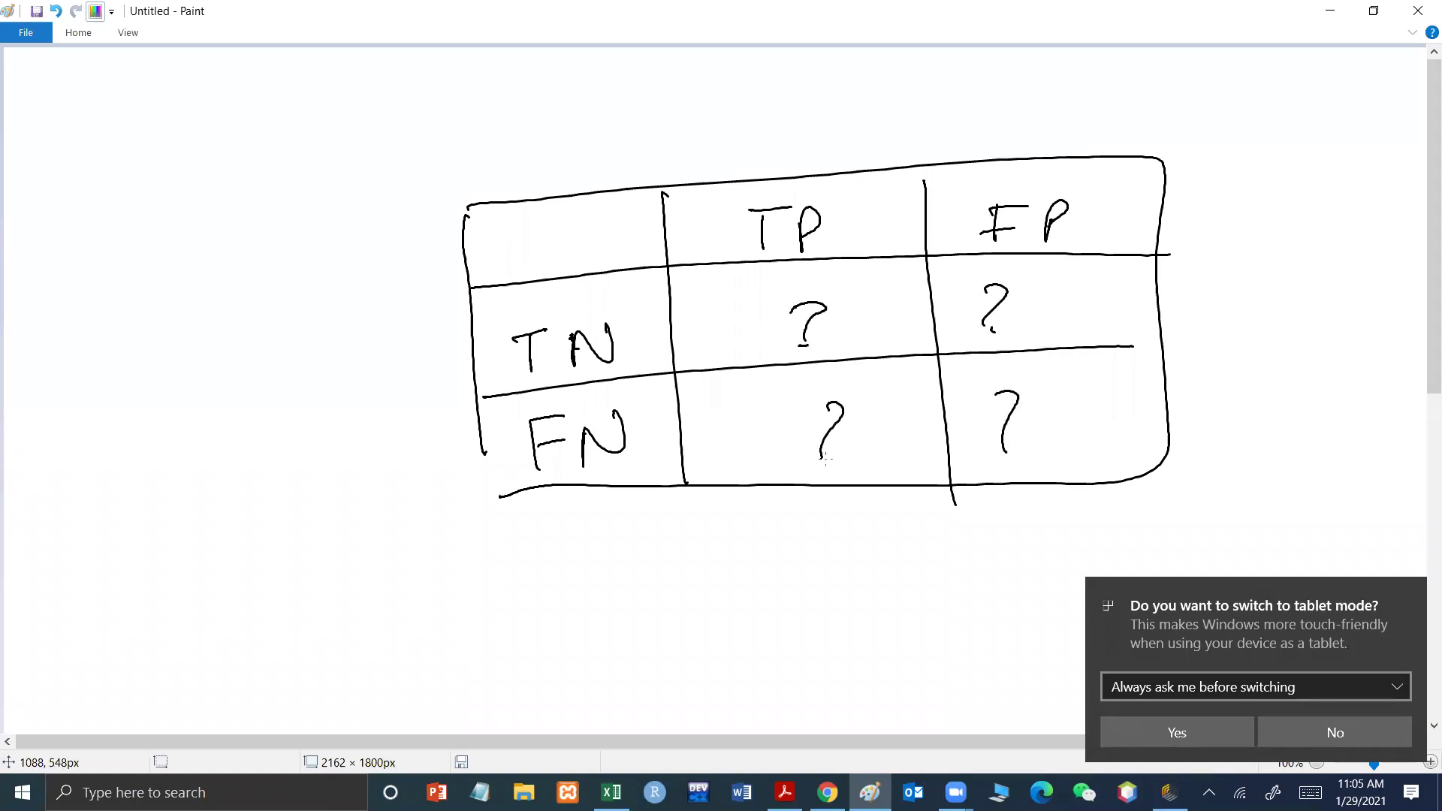
Handwrite the title "Confusion Matrix" above the sketched table.
left_click_drag(403, 150, 410, 197)
left_click_drag(430, 171, 470, 181)
left_click_drag(493, 136, 494, 195)
left_click_drag(469, 181, 488, 174)
mouse_move(506, 157)
left_mouse_down()
mouse_move(543, 178)
mouse_move(580, 144)
left_mouse_up()
left_click_drag(598, 154, 754, 136)
left_click_drag(746, 78, 752, 133)
mouse_move(740, 103)
left_mouse_down()
mouse_move(785, 98)
mouse_move(781, 128)
left_mouse_up()
mouse_move(822, 104)
left_mouse_down()
mouse_move(802, 121)
mouse_move(829, 104)
mouse_move(871, 117)
left_mouse_up()
left_click_drag(869, 99, 844, 134)
Handwrite the metric names Acc, Recall and Precision in a column beside the confusion matrix.
mouse_move(1208, 161)
left_mouse_down()
mouse_move(1245, 159)
mouse_move(1248, 141)
left_mouse_up()
left_click_drag(1279, 134, 1278, 154)
mouse_move(1316, 130)
left_mouse_down()
mouse_move(1295, 137)
mouse_move(1319, 155)
left_mouse_up()
left_click_drag(1226, 251, 1282, 248)
mouse_move(1313, 231)
left_mouse_down()
mouse_move(1310, 248)
mouse_move(1345, 248)
left_mouse_up()
mouse_move(1348, 201)
left_mouse_down()
mouse_move(1352, 252)
mouse_move(1380, 266)
left_mouse_up()
left_click_drag(1219, 304, 1219, 362)
mouse_move(1215, 308)
left_mouse_down()
mouse_move(1224, 335)
mouse_move(1269, 310)
mouse_move(1316, 347)
left_mouse_up()
mouse_move(1327, 330)
left_mouse_down()
mouse_move(1325, 348)
mouse_move(1352, 332)
left_mouse_up()
mouse_move(1361, 344)
left_mouse_down()
mouse_move(1367, 331)
mouse_move(1388, 343)
left_mouse_up()
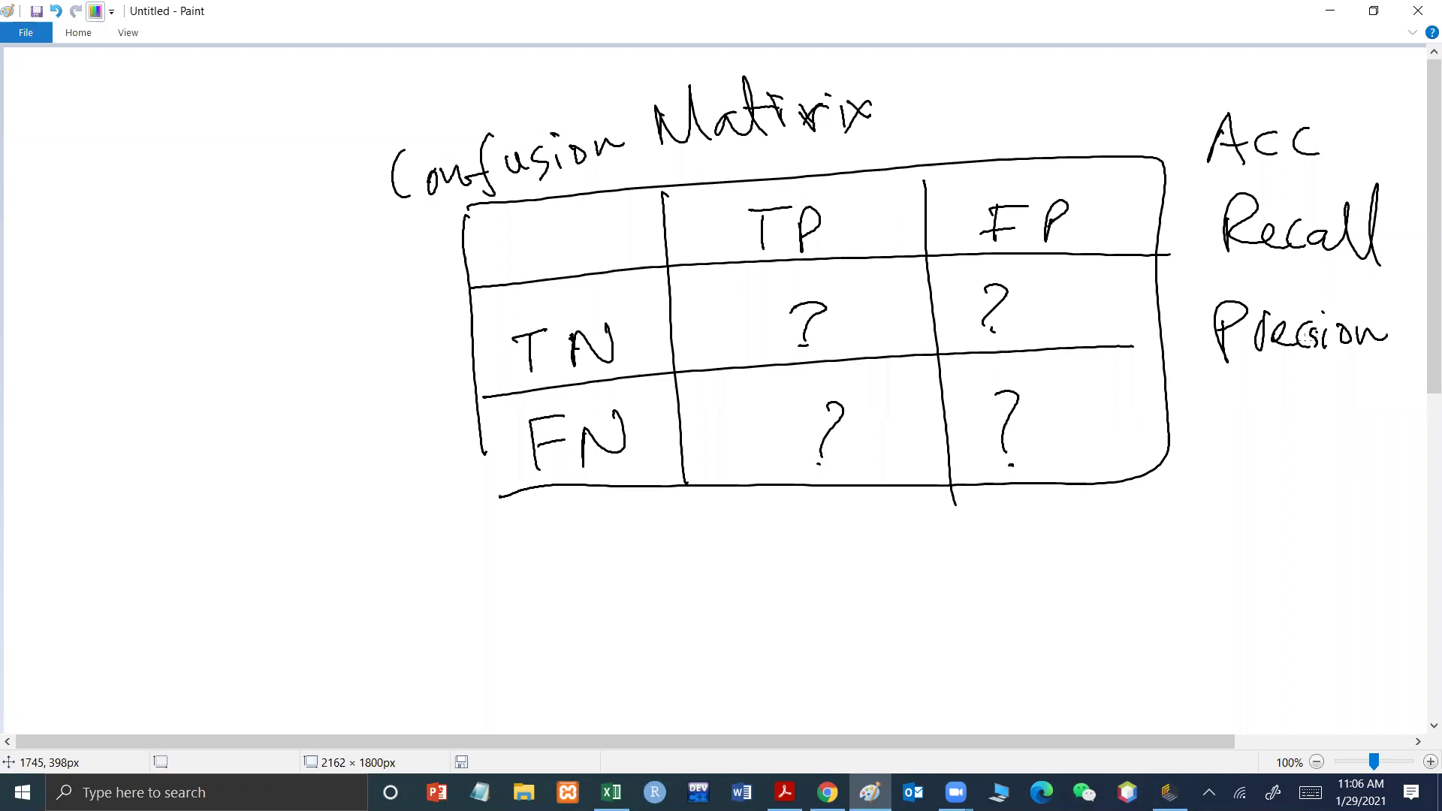
mouse_move(657, 530)
left_mouse_down()
mouse_move(793, 528)
mouse_move(1170, 473)
mouse_move(1085, 120)
mouse_move(650, 61)
left_mouse_up()
mouse_move(440, 104)
left_mouse_down()
mouse_move(372, 436)
mouse_move(810, 556)
left_mouse_up()
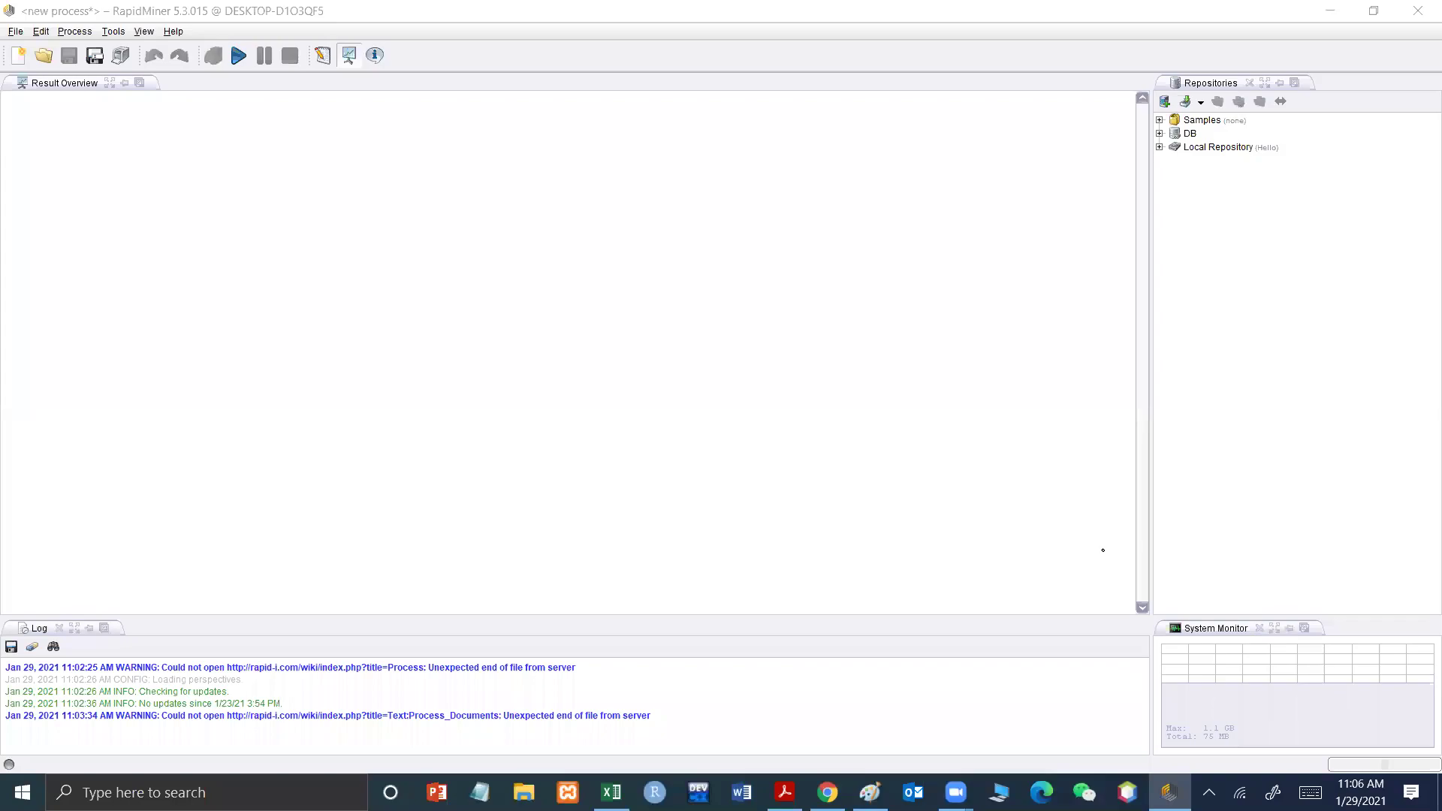
Switch back to RapidMiner, check the Text Mining Extension's details among the Marketplace's top downloads, and close the Marketplace.
left_click(394, 12)
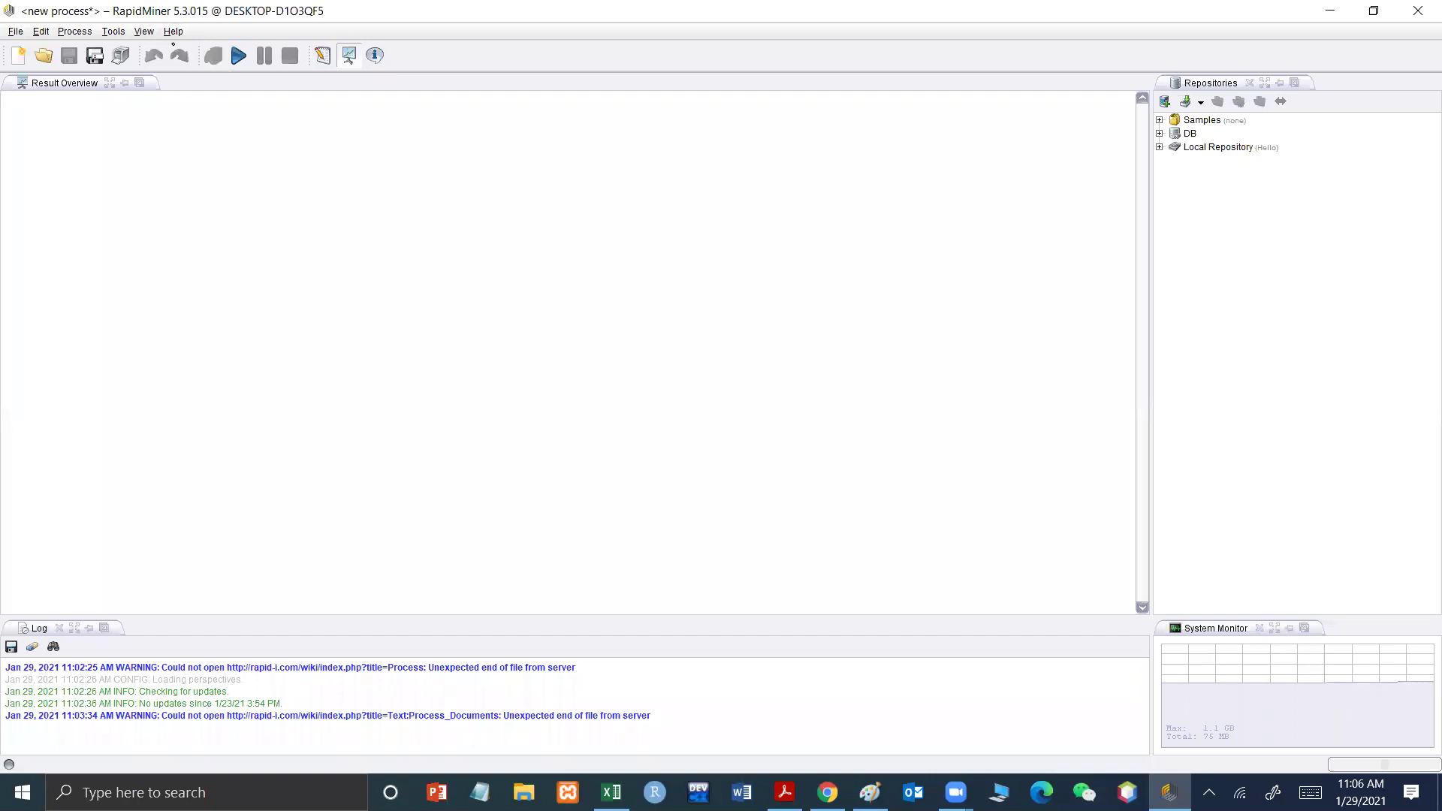
left_click(173, 32)
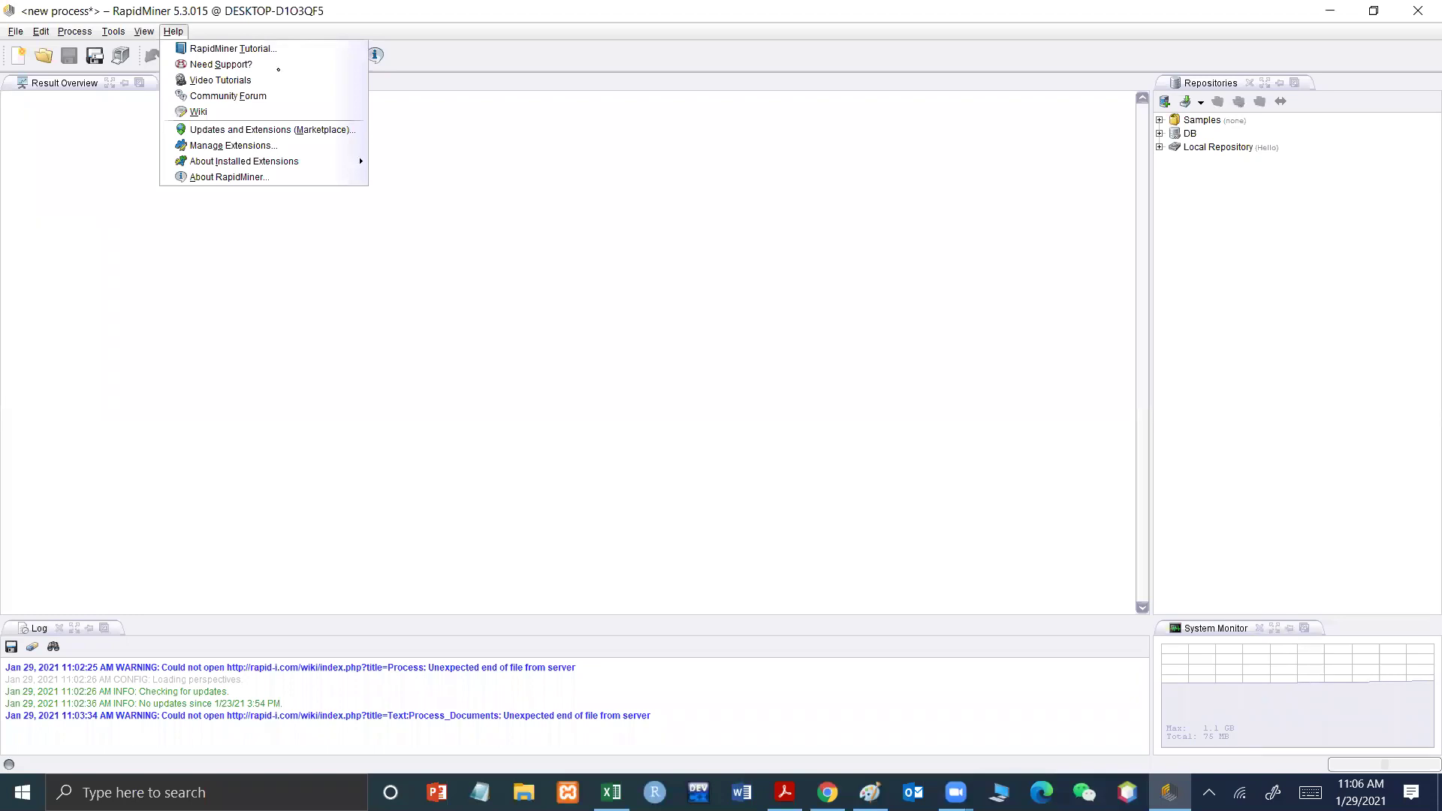
left_click(335, 132)
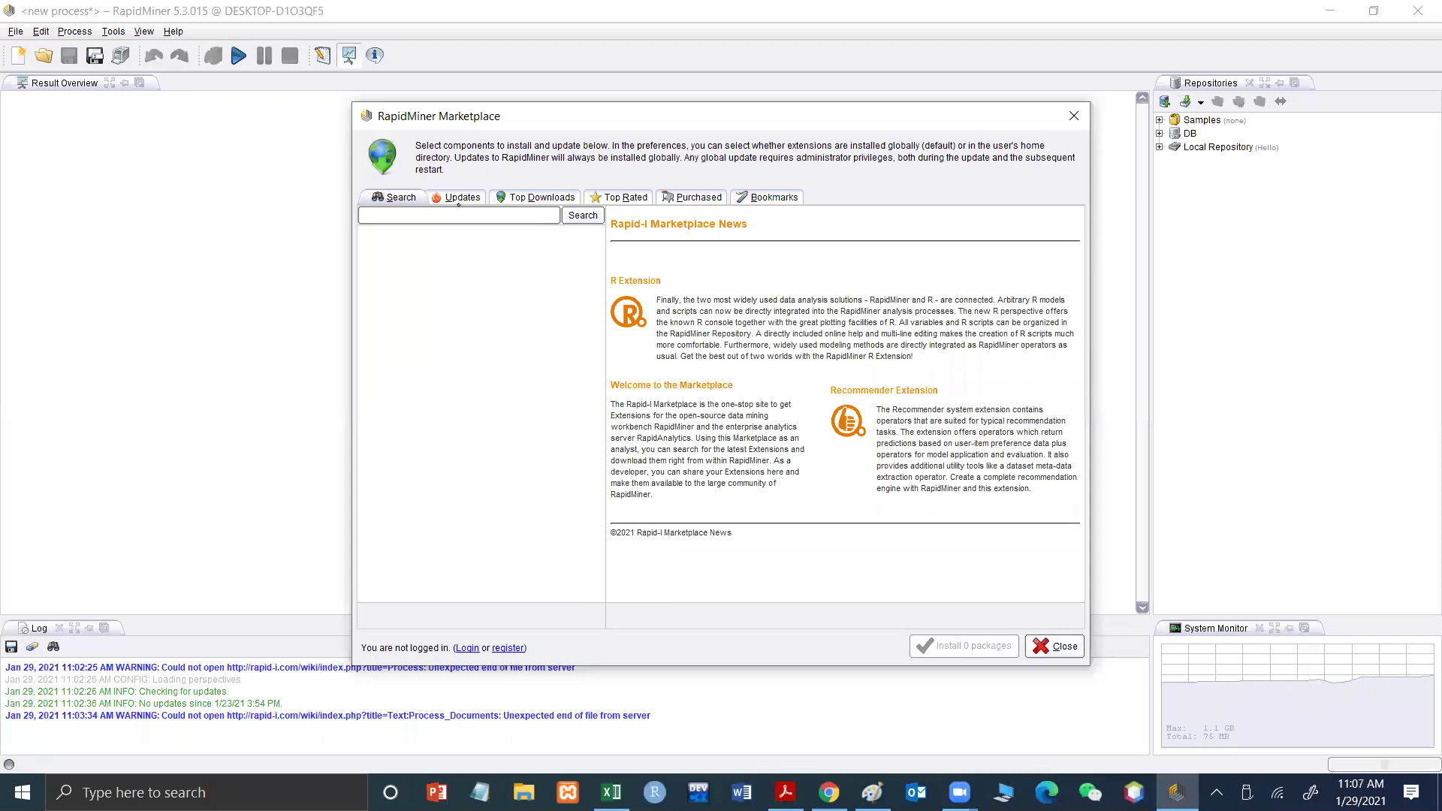
left_click(539, 197)
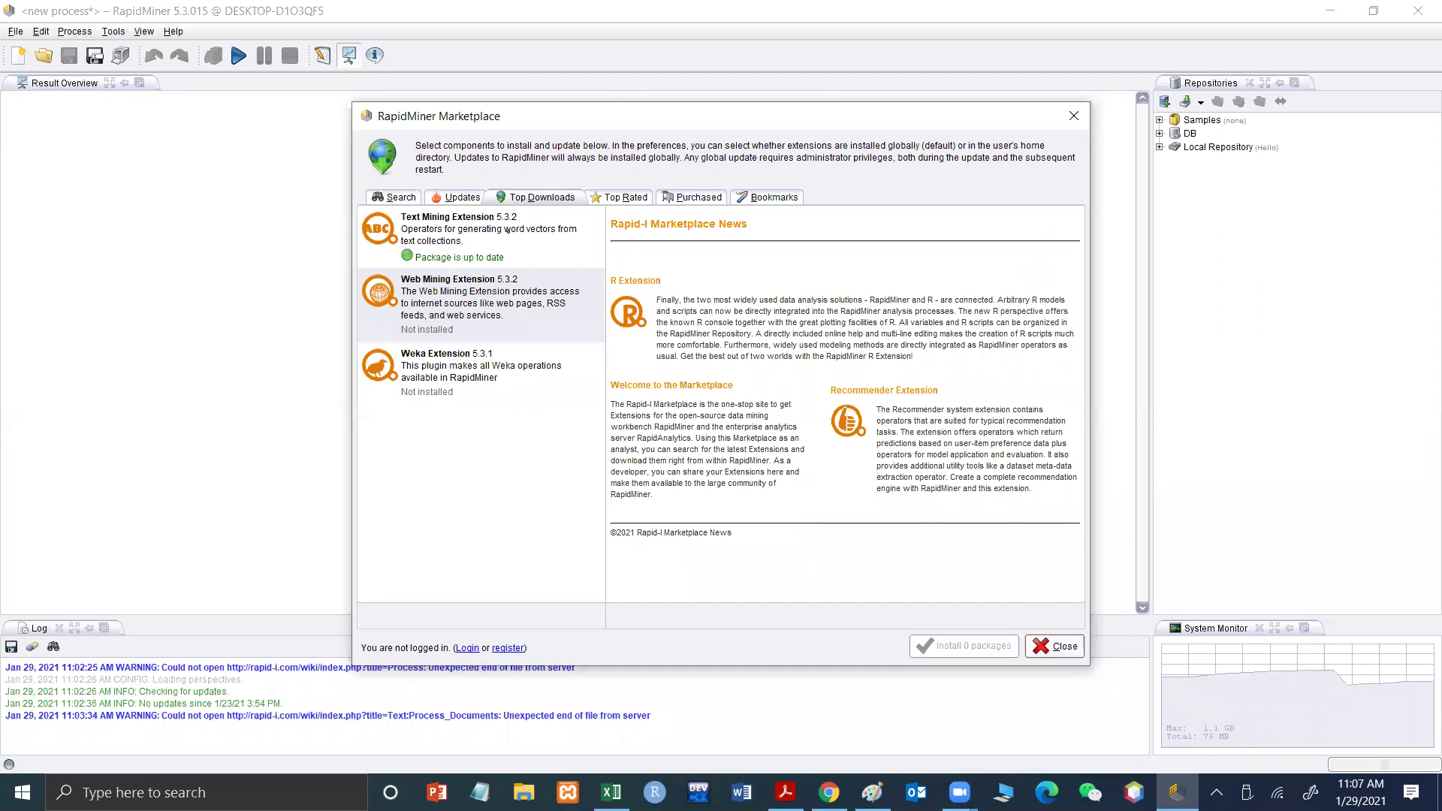
left_click(549, 210)
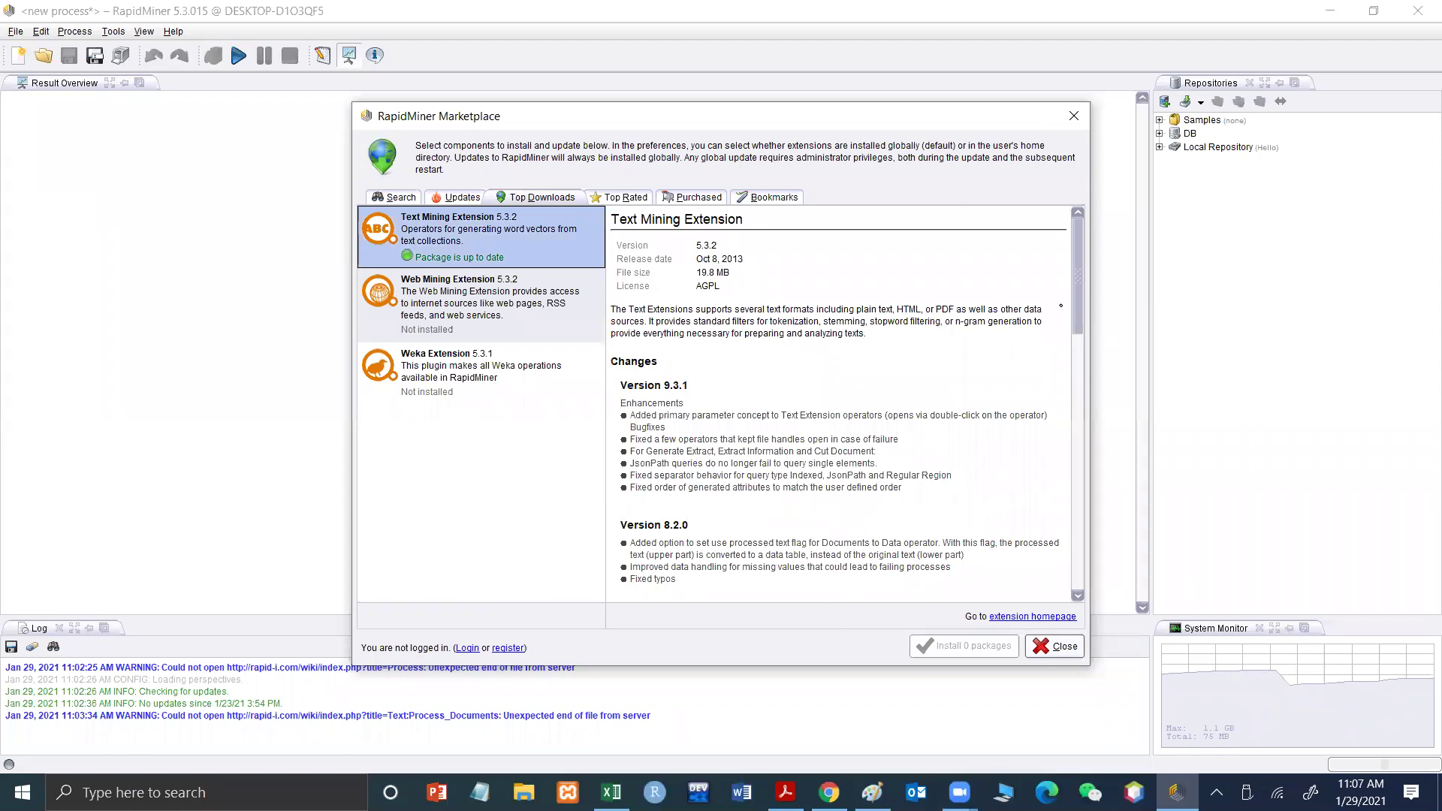
left_click_drag(1070, 298, 1078, 613)
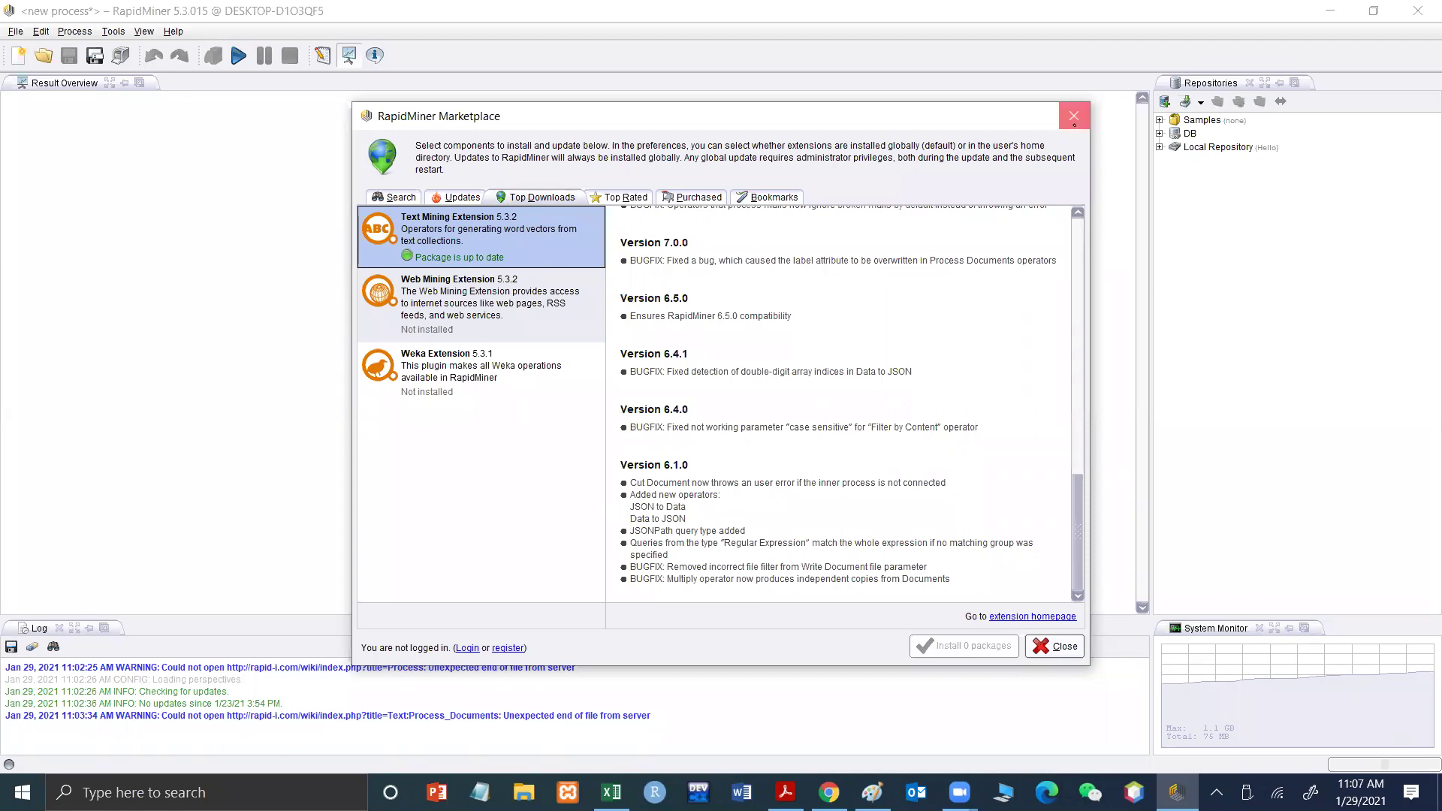
left_click(1072, 117)
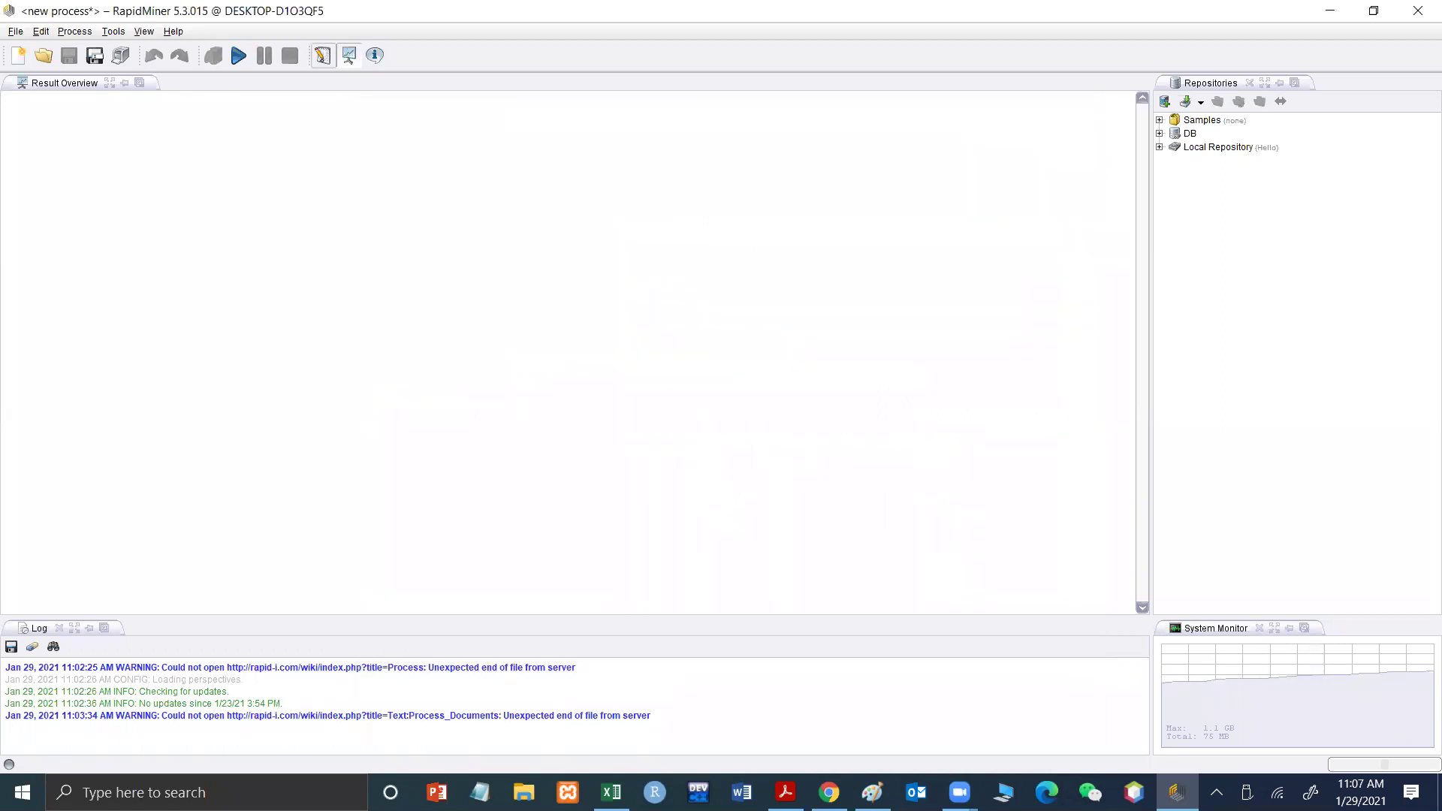
Return to the process design, select the Validation operator, and select the existing operator search text for replacement.
left_click(322, 55)
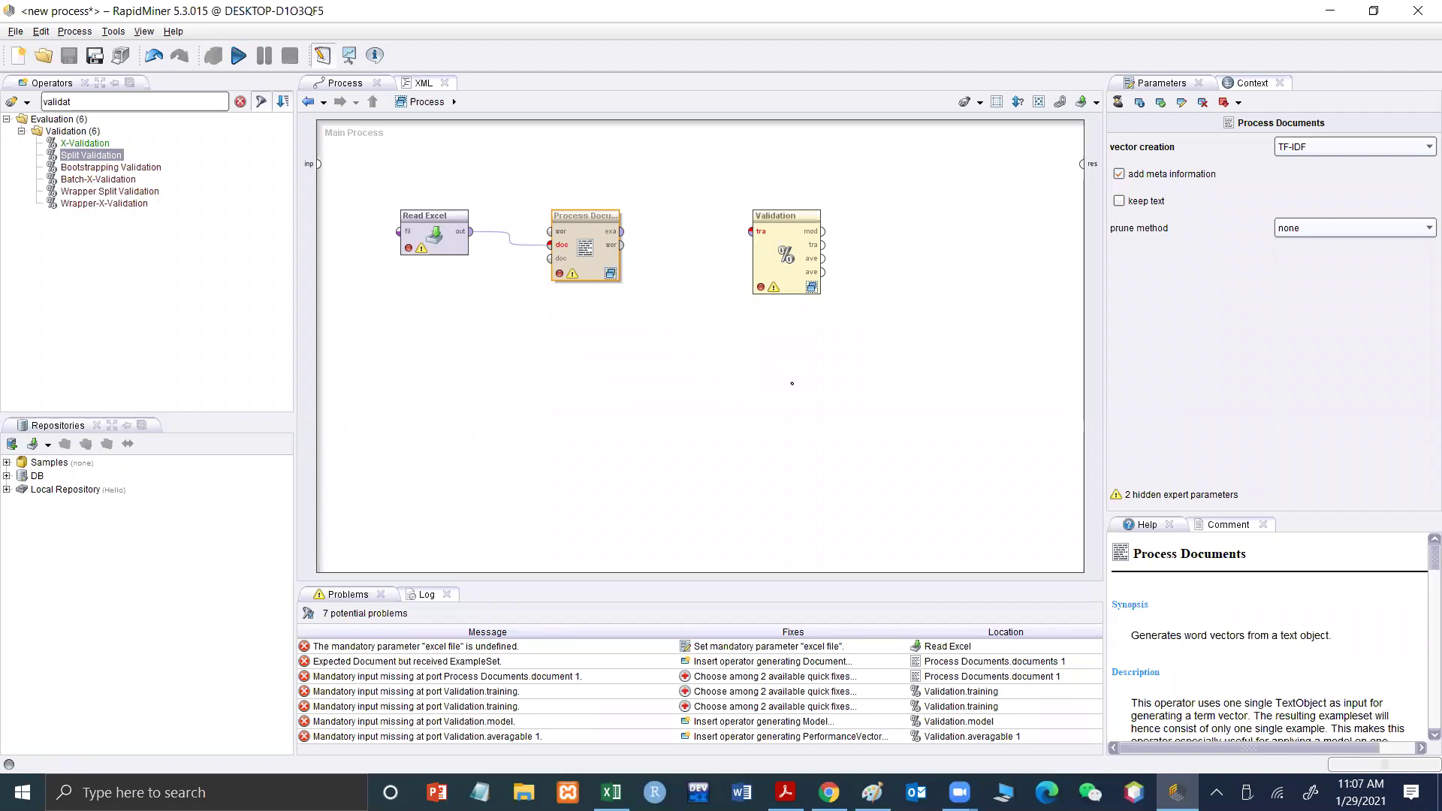
left_click(789, 269)
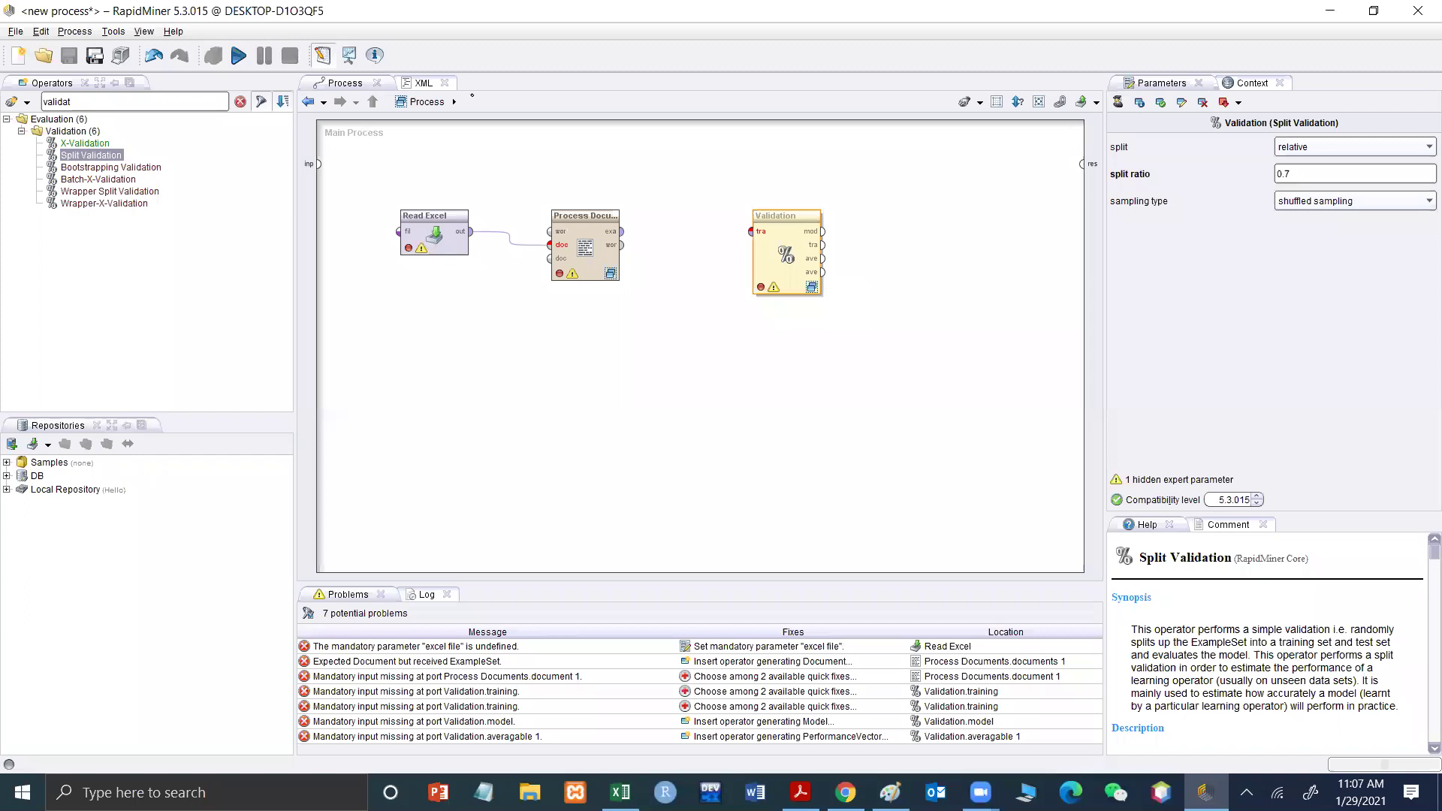
double_click(162, 100)
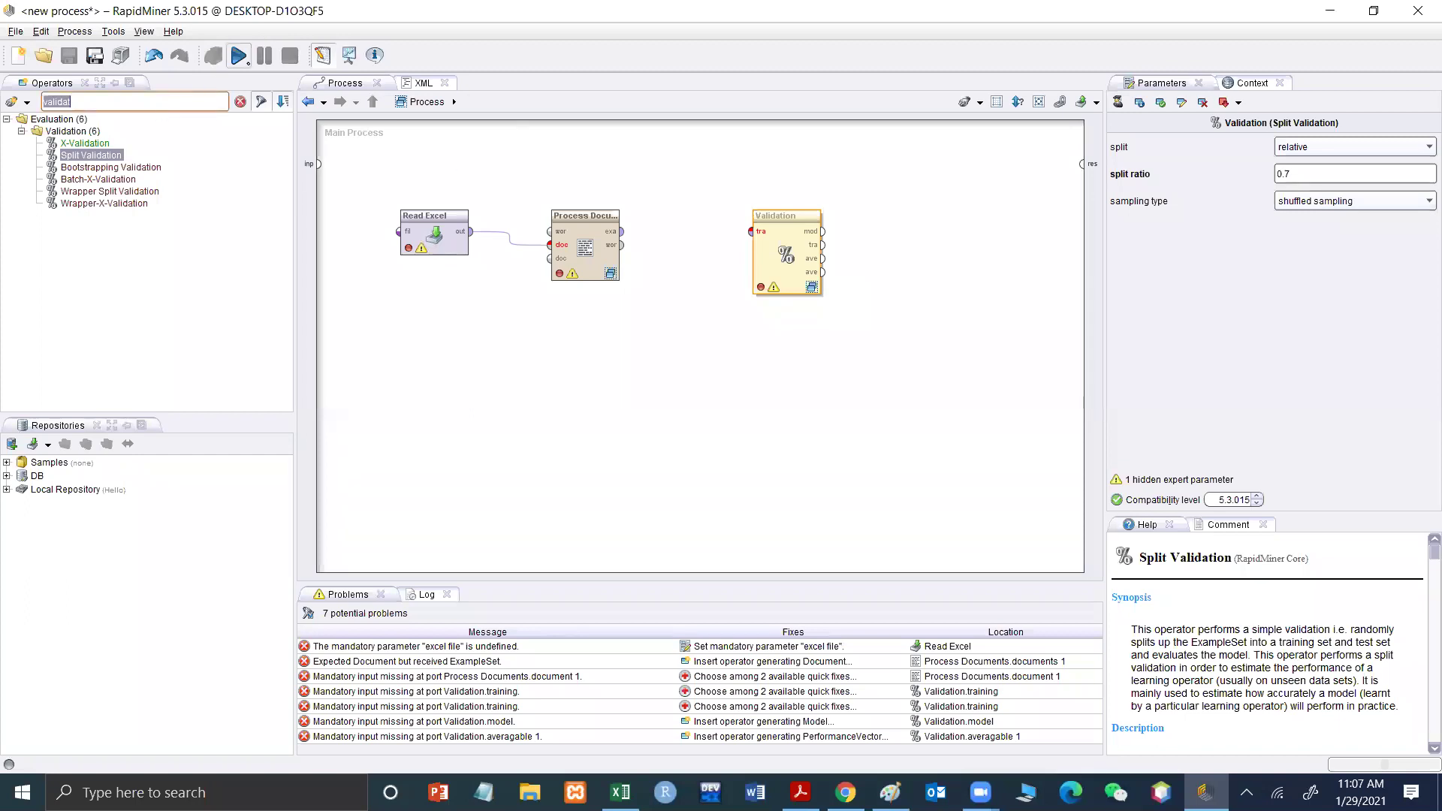